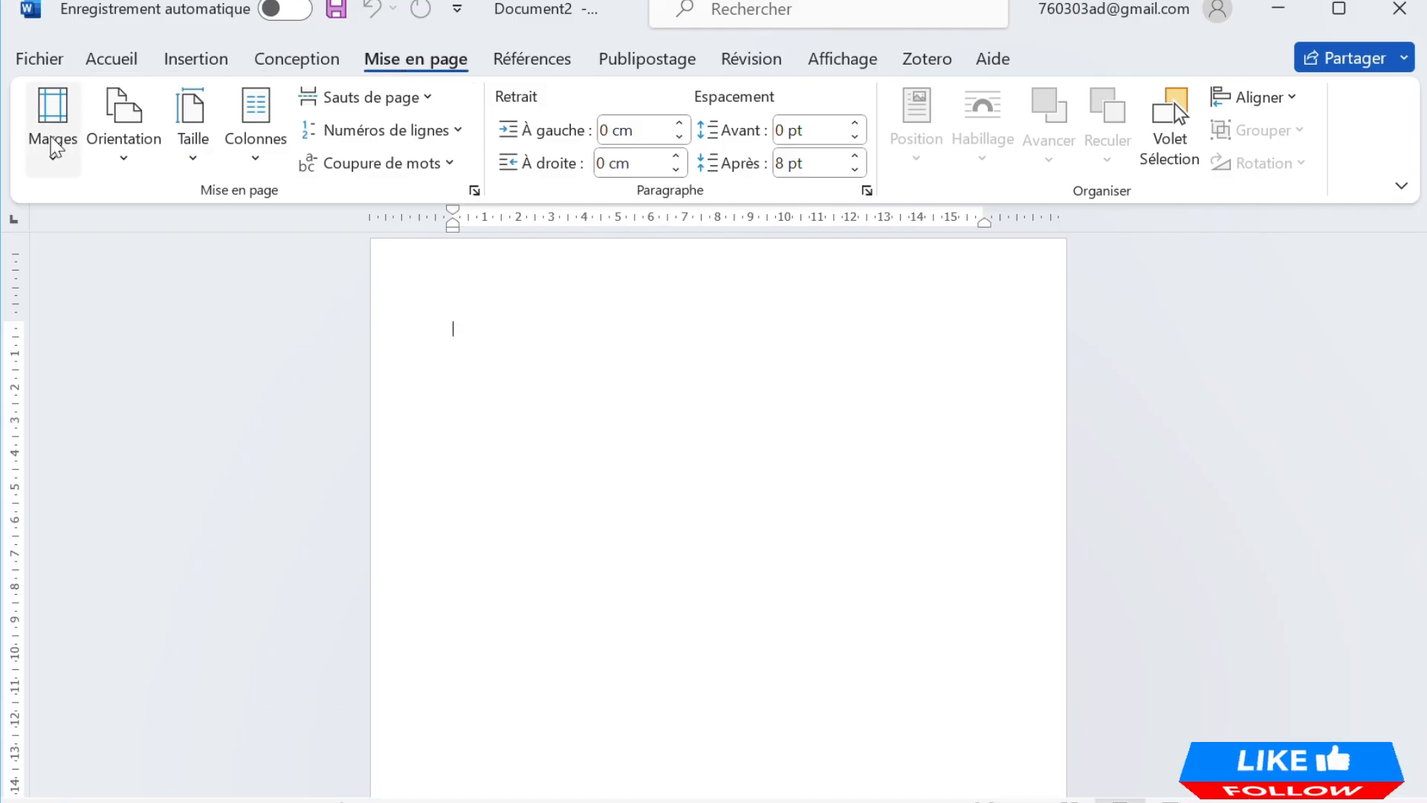
# Set the page margins to the Étroites preset (1,27 cm on every side) and open the page border settings.
pyautogui.click(56, 160)
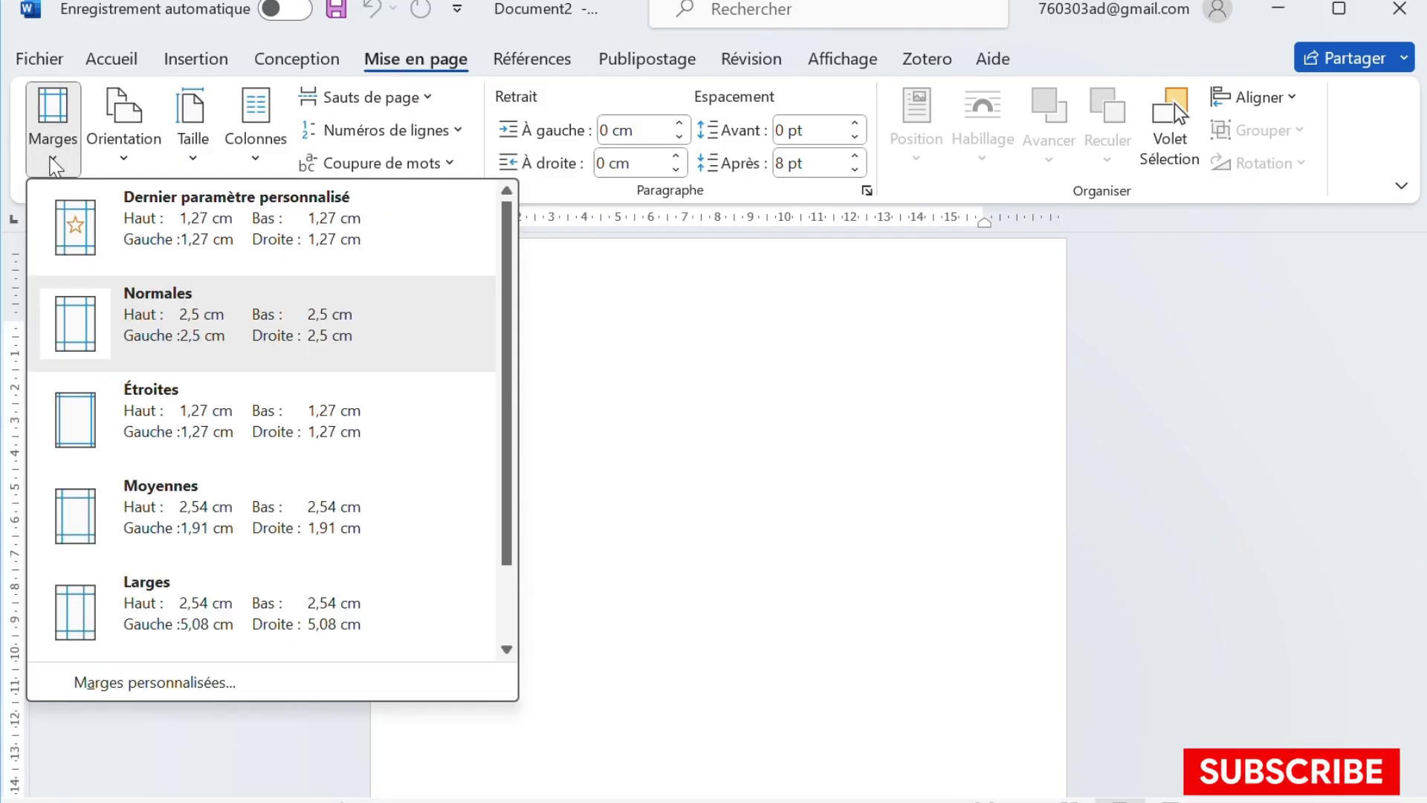
pyautogui.click(85, 433)
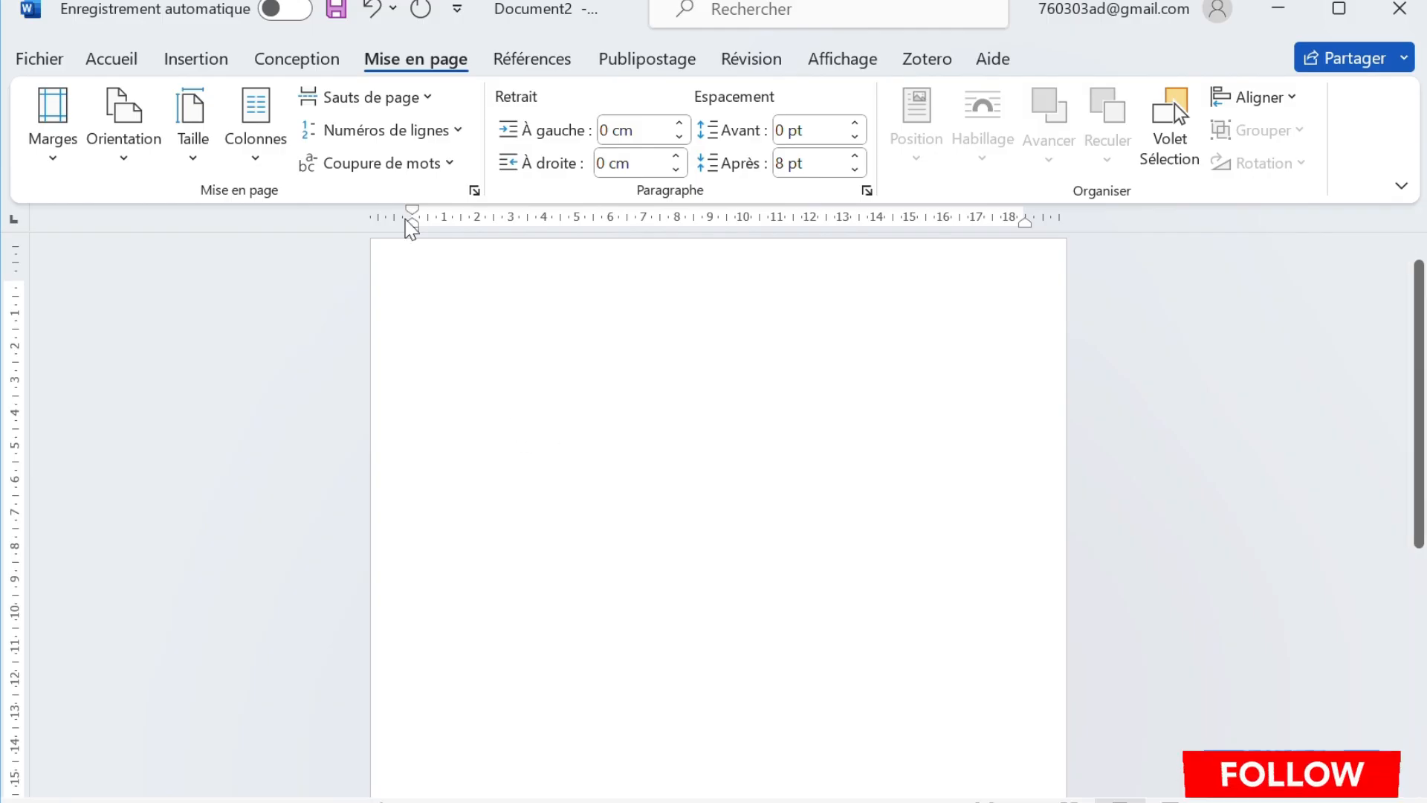
pyautogui.click(286, 72)
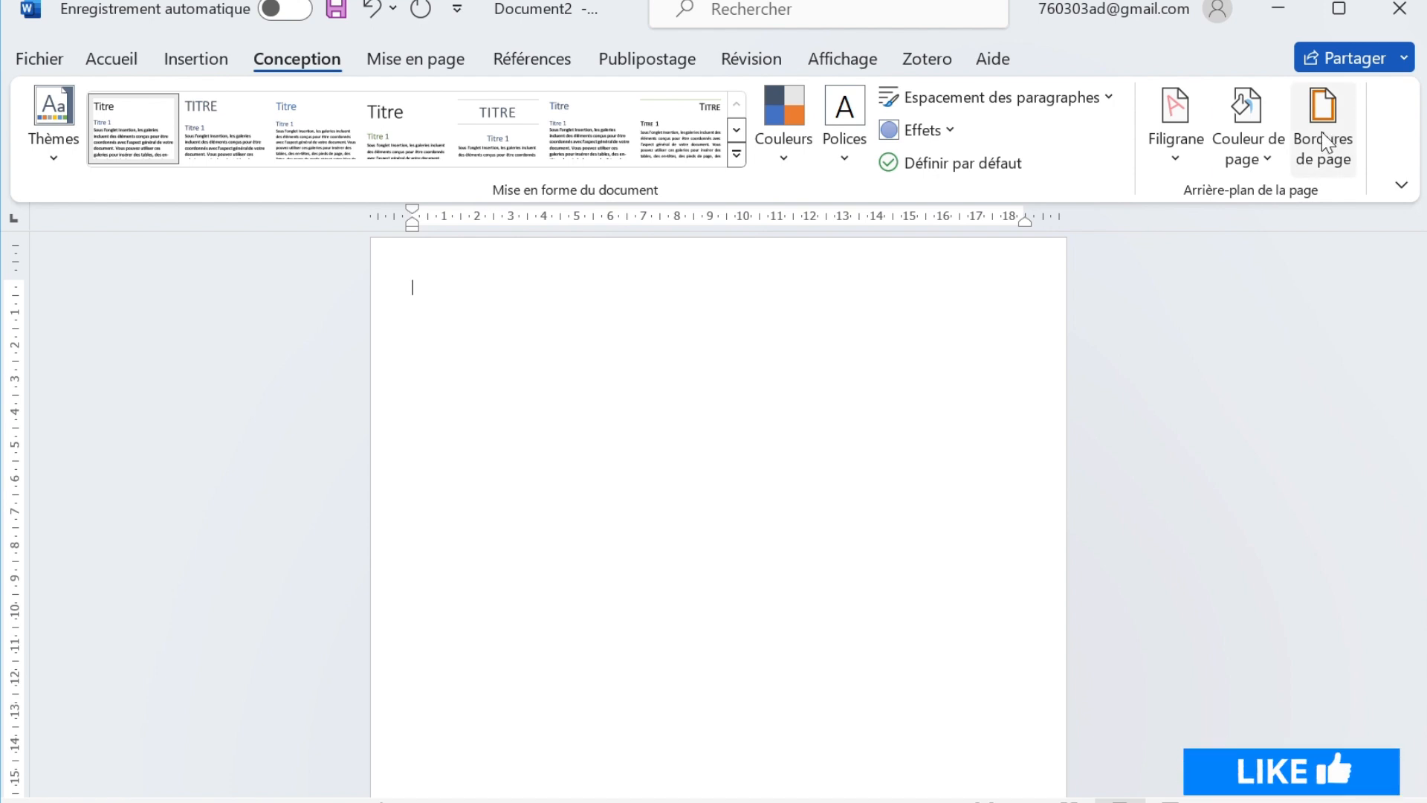
pyautogui.click(1333, 107)
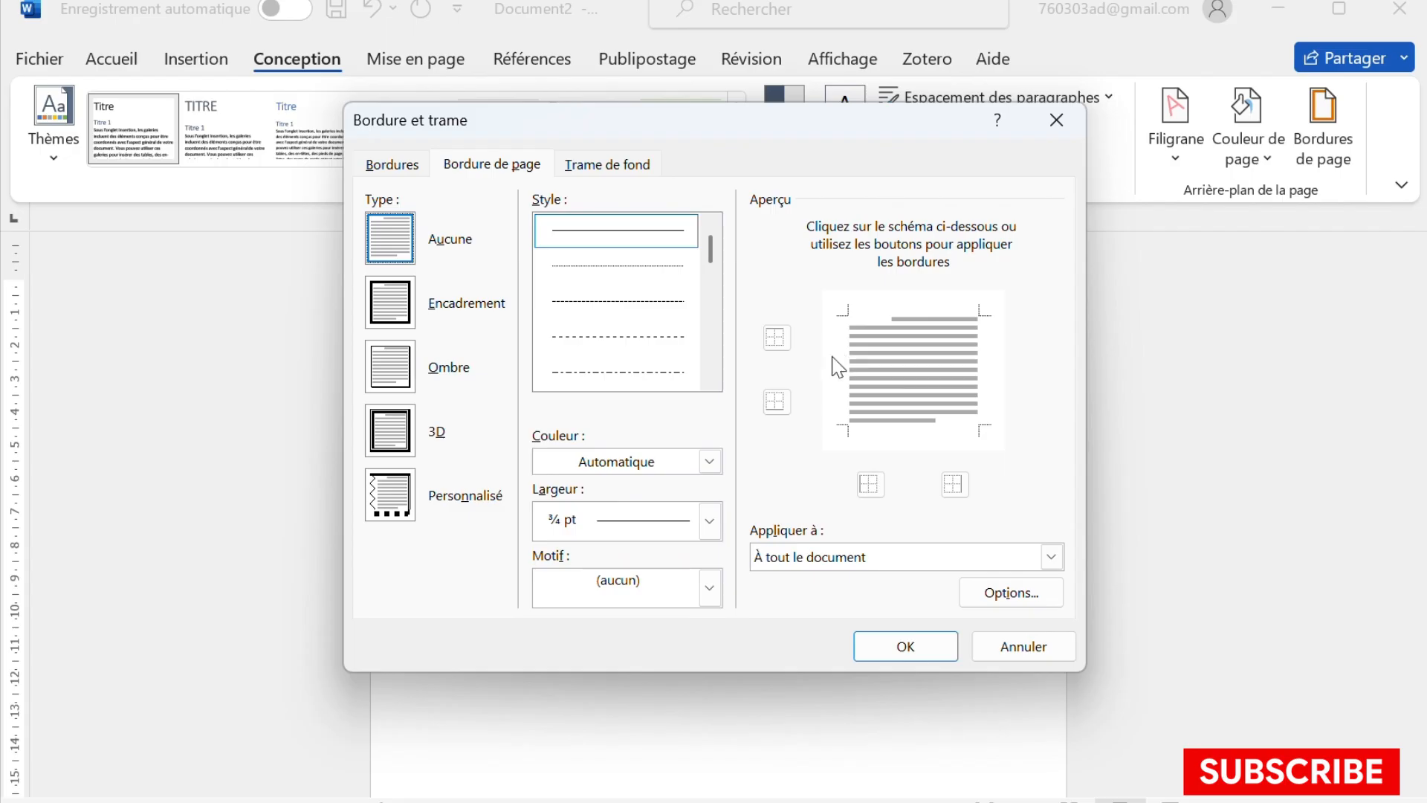
# Choose the 3 pt thick-and-thin line style for the boxed page border and colour it theme blue.
pyautogui.click(712, 380)
pyautogui.click(711, 380)
pyautogui.click(711, 380)
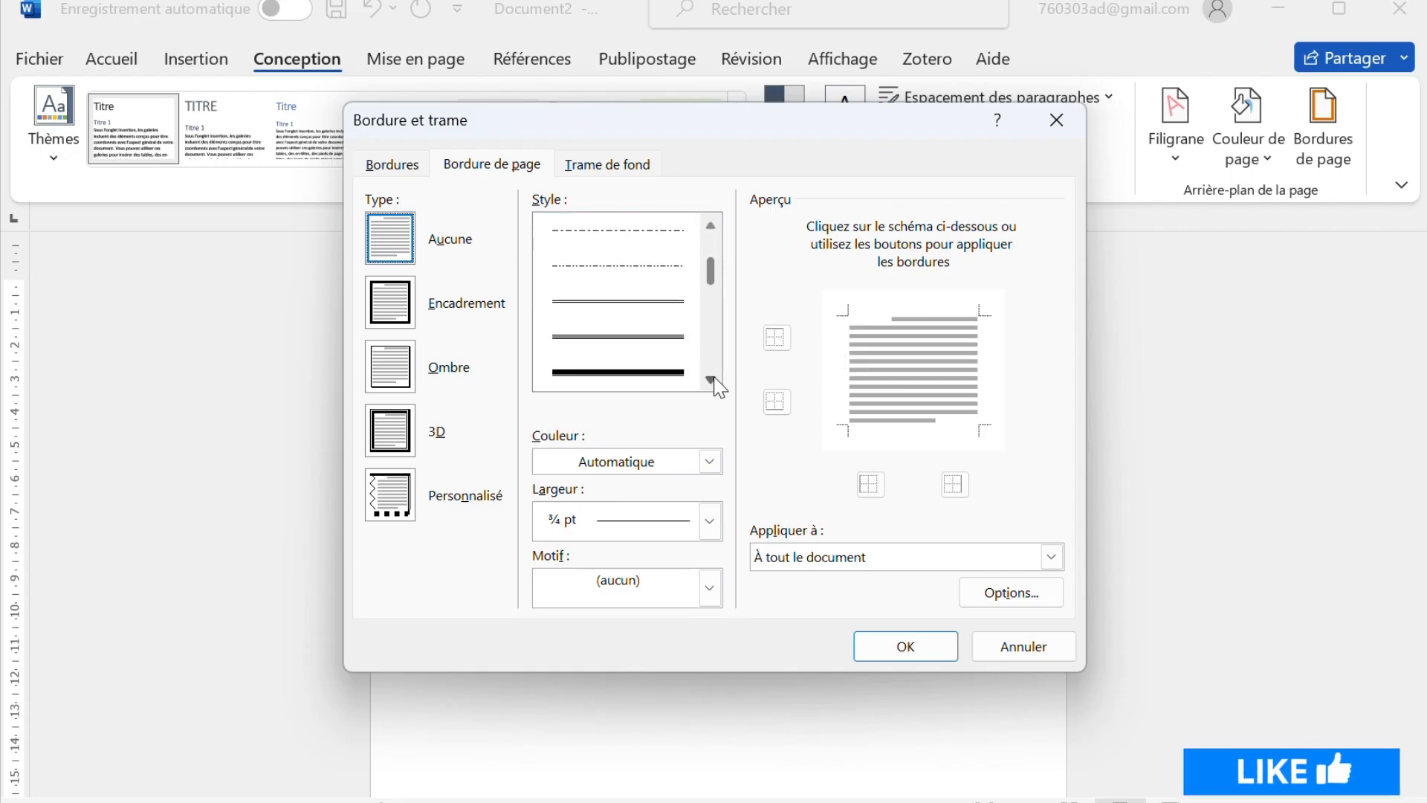
pyautogui.click(711, 380)
pyautogui.click(712, 380)
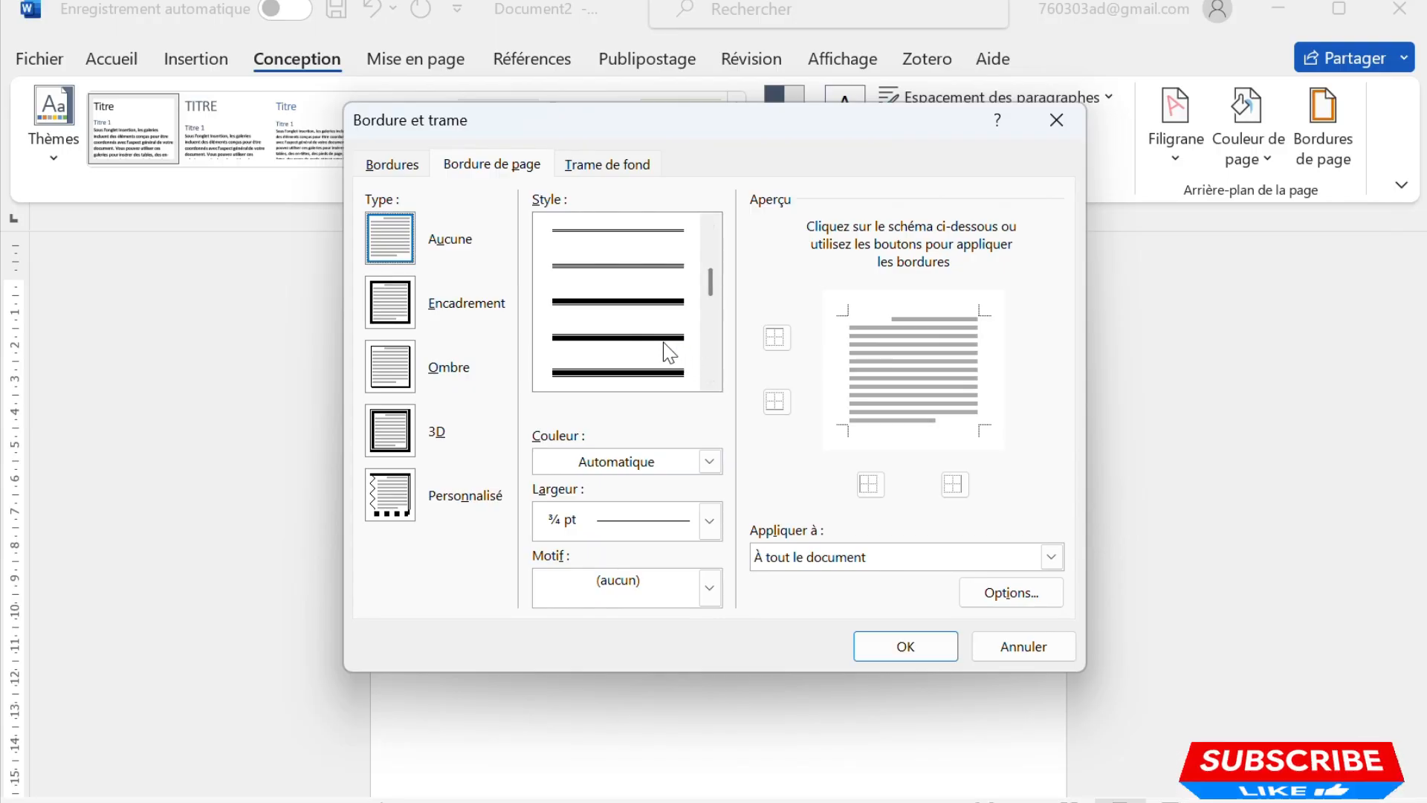
pyautogui.click(645, 305)
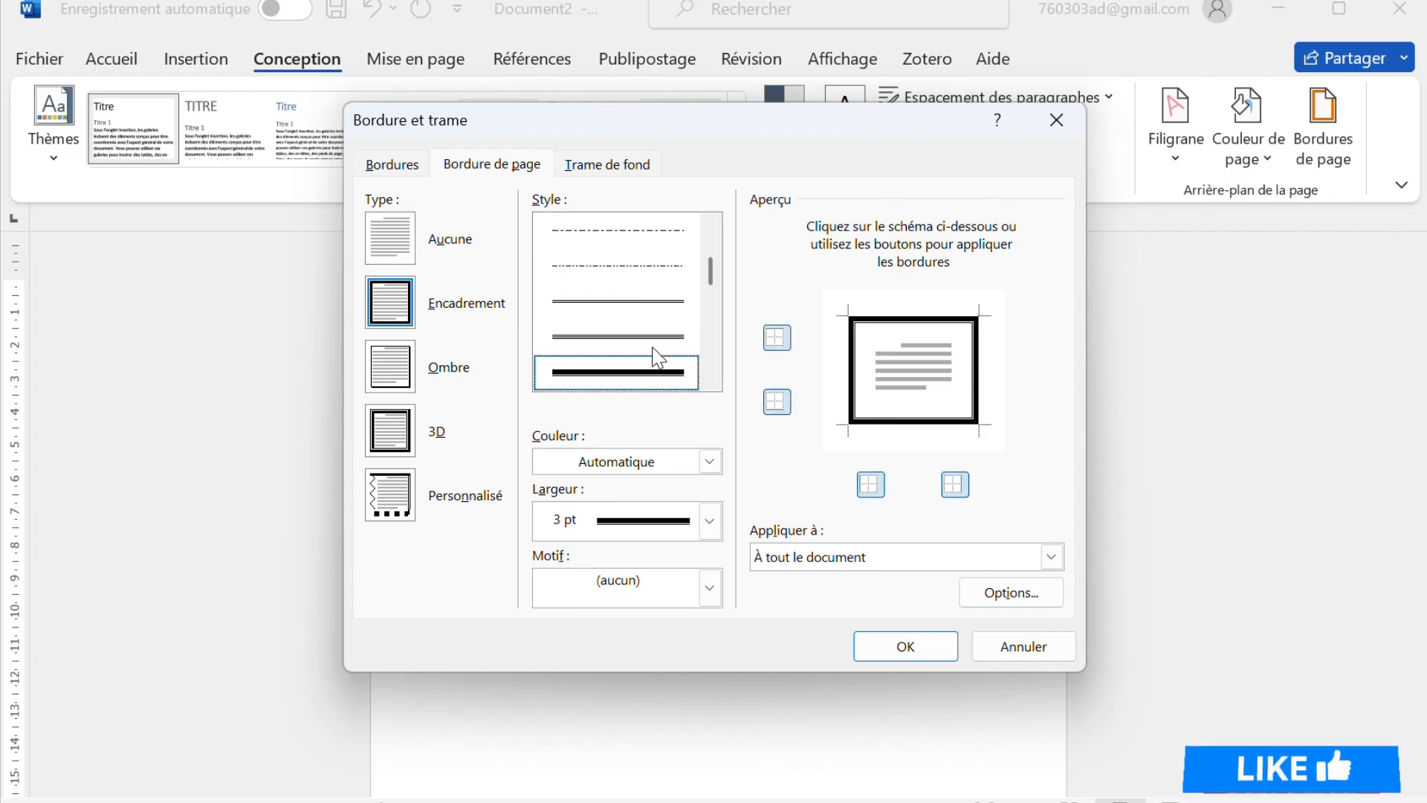
pyautogui.click(710, 462)
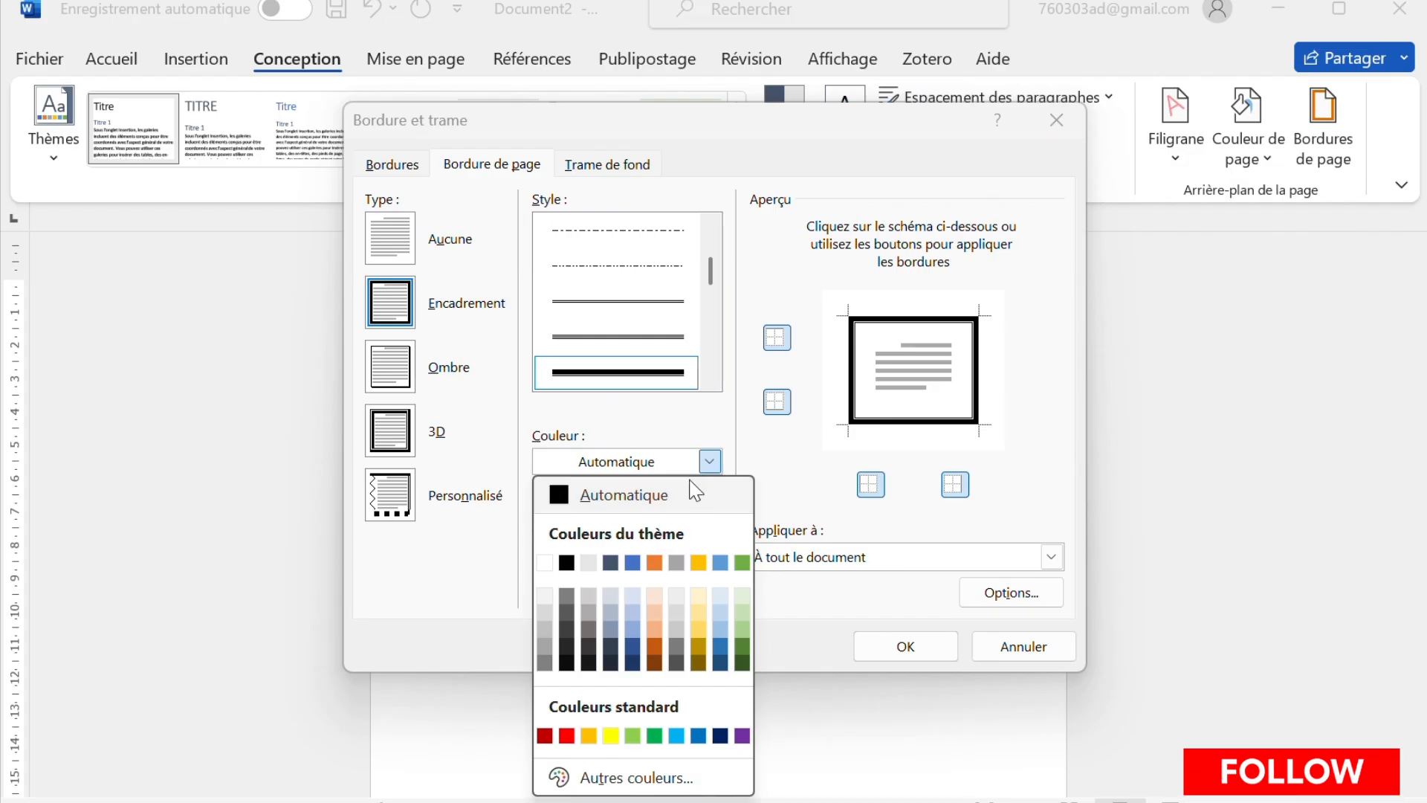
pyautogui.click(631, 565)
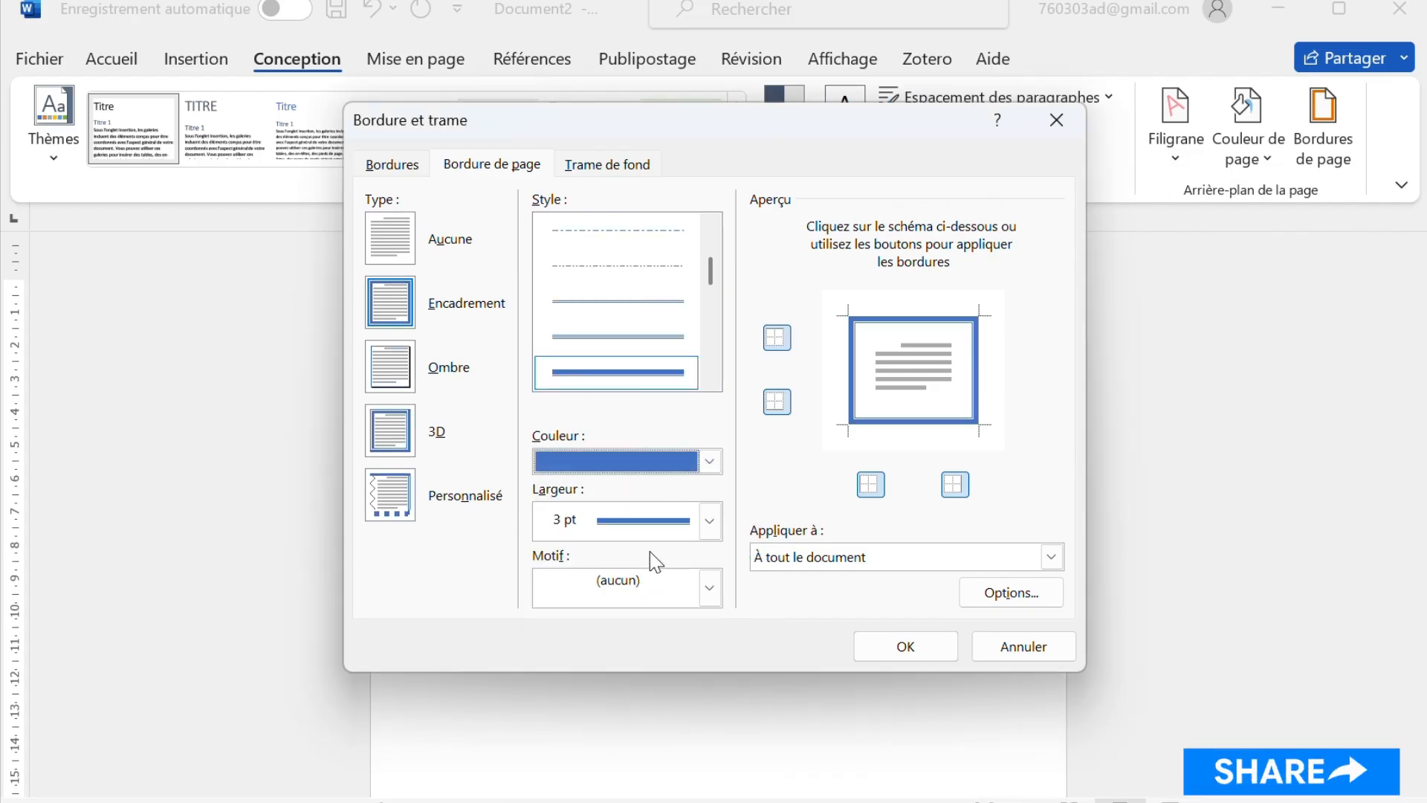
# Examine the available page border widths and art patterns, keeping the 3 pt width and no pattern.
pyautogui.click(710, 523)
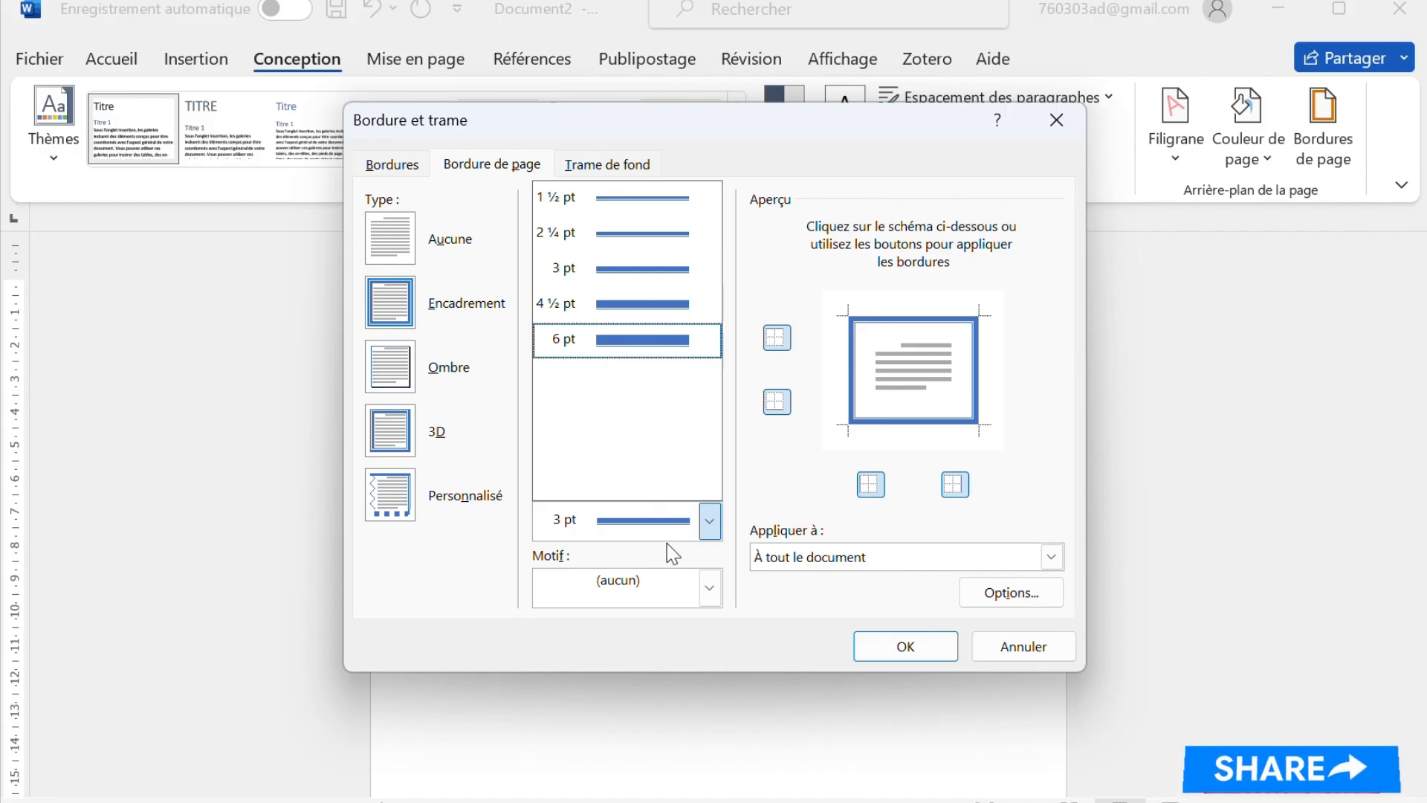
pyautogui.click(708, 592)
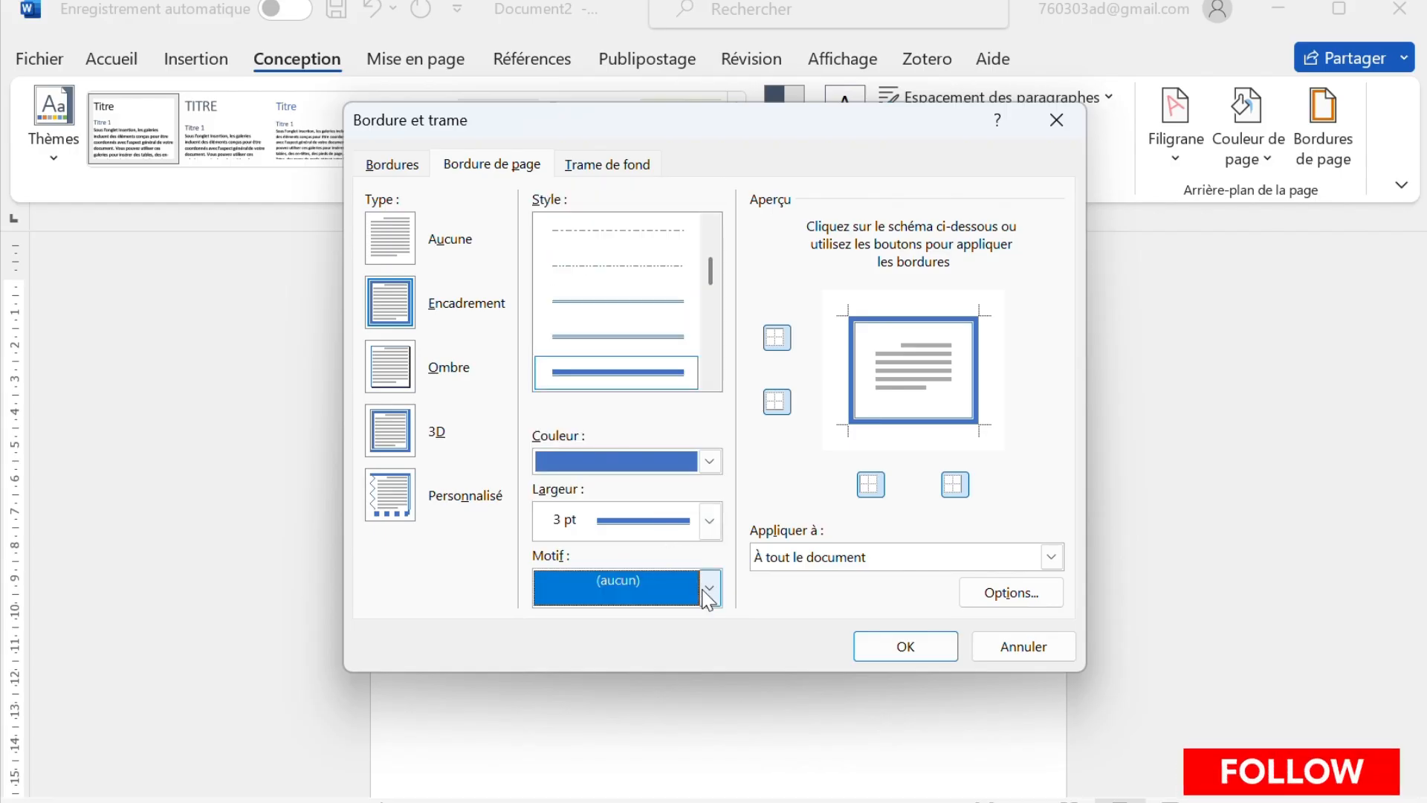
pyautogui.click(710, 588)
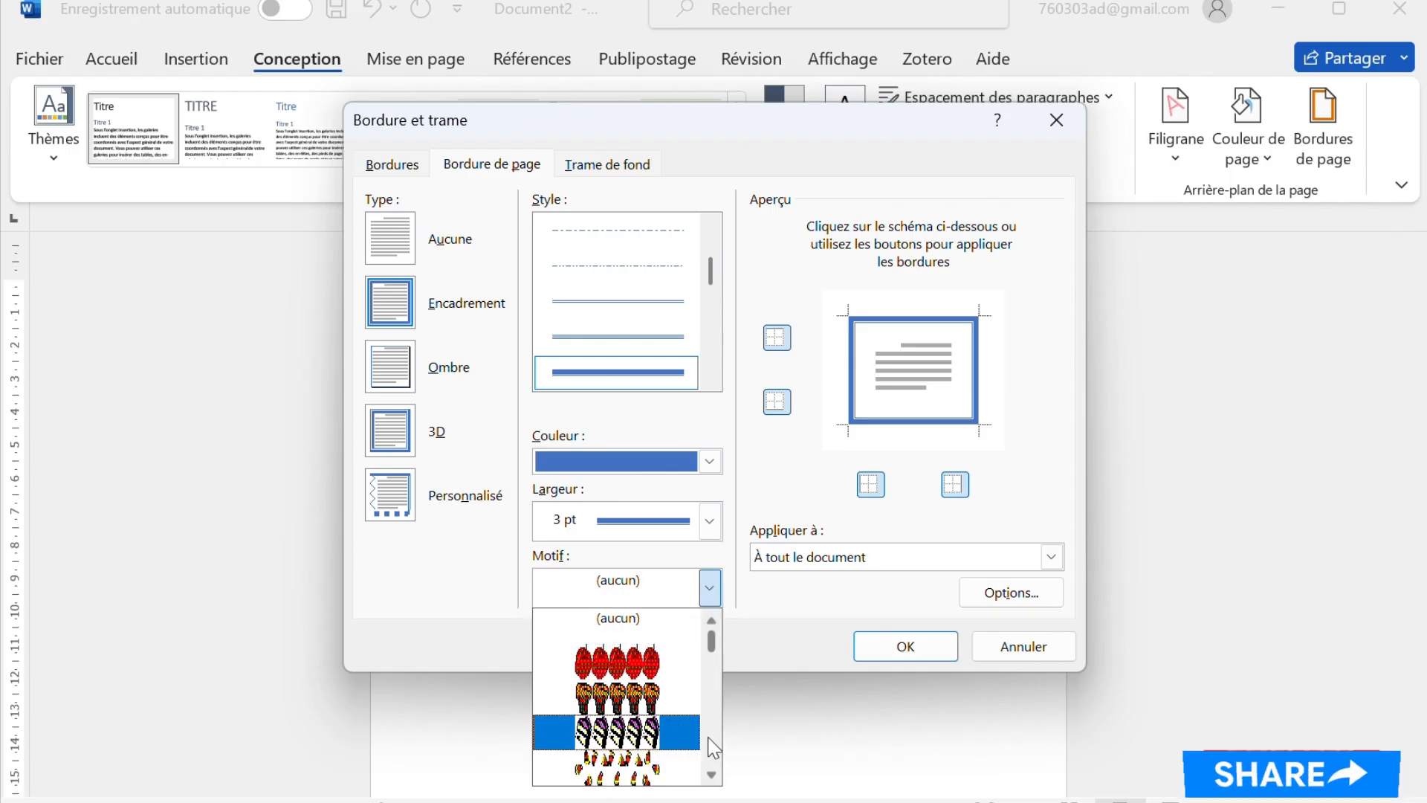
pyautogui.click(712, 774)
pyautogui.click(712, 774)
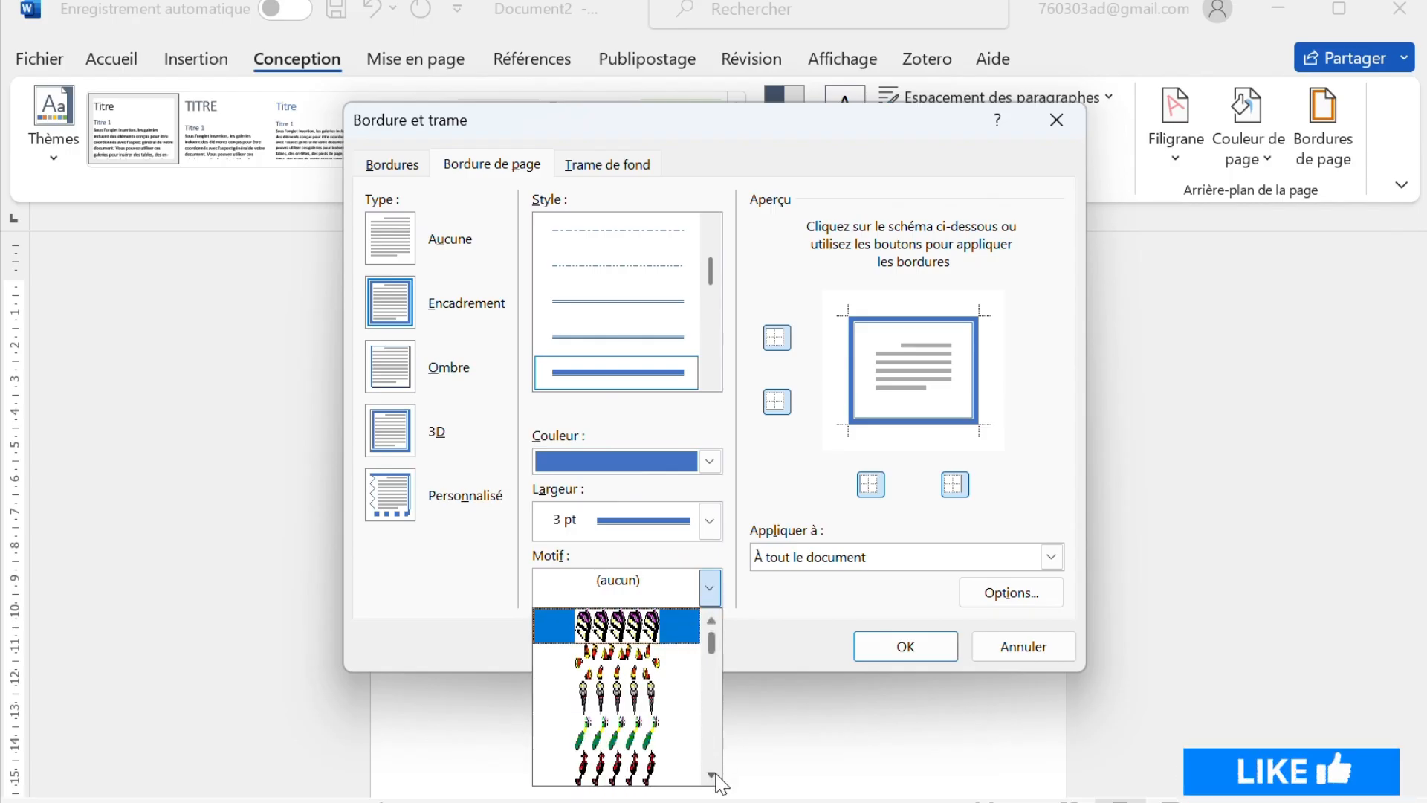
pyautogui.click(712, 775)
pyautogui.click(713, 775)
pyautogui.click(713, 775)
pyautogui.click(713, 774)
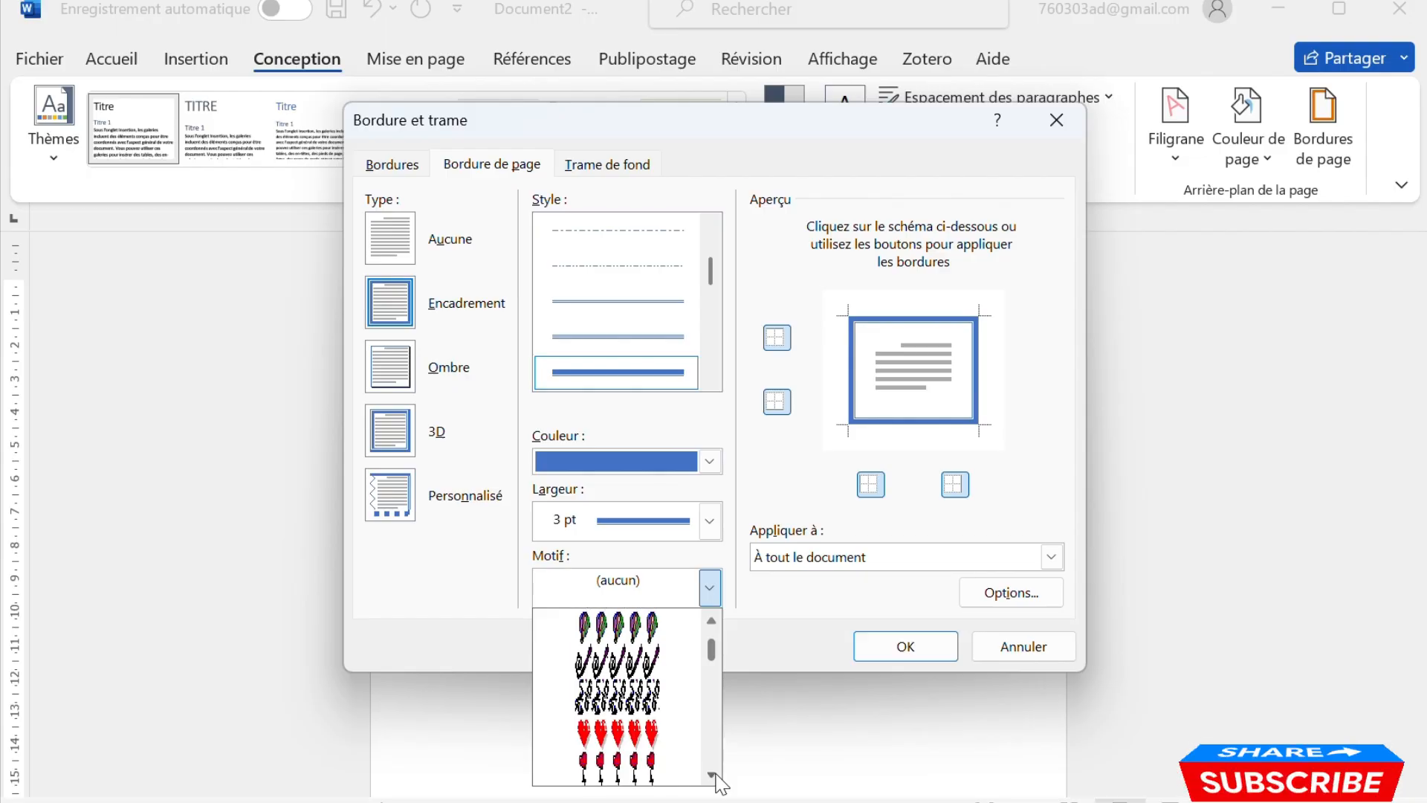
pyautogui.click(712, 774)
pyautogui.click(712, 774)
pyautogui.click(713, 775)
pyautogui.click(712, 774)
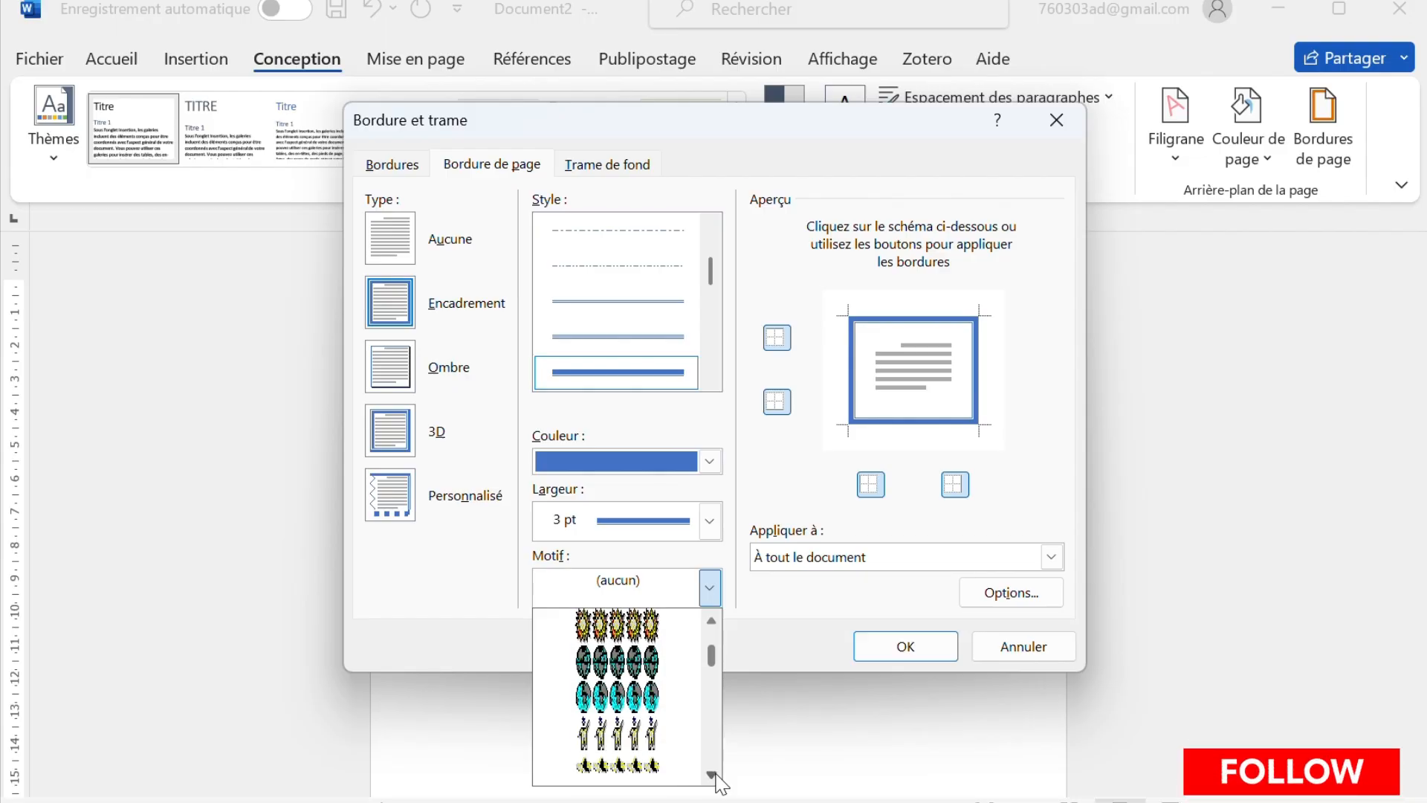
pyautogui.click(712, 775)
pyautogui.click(713, 775)
pyautogui.click(712, 774)
pyautogui.click(713, 774)
pyautogui.click(712, 774)
pyautogui.click(713, 775)
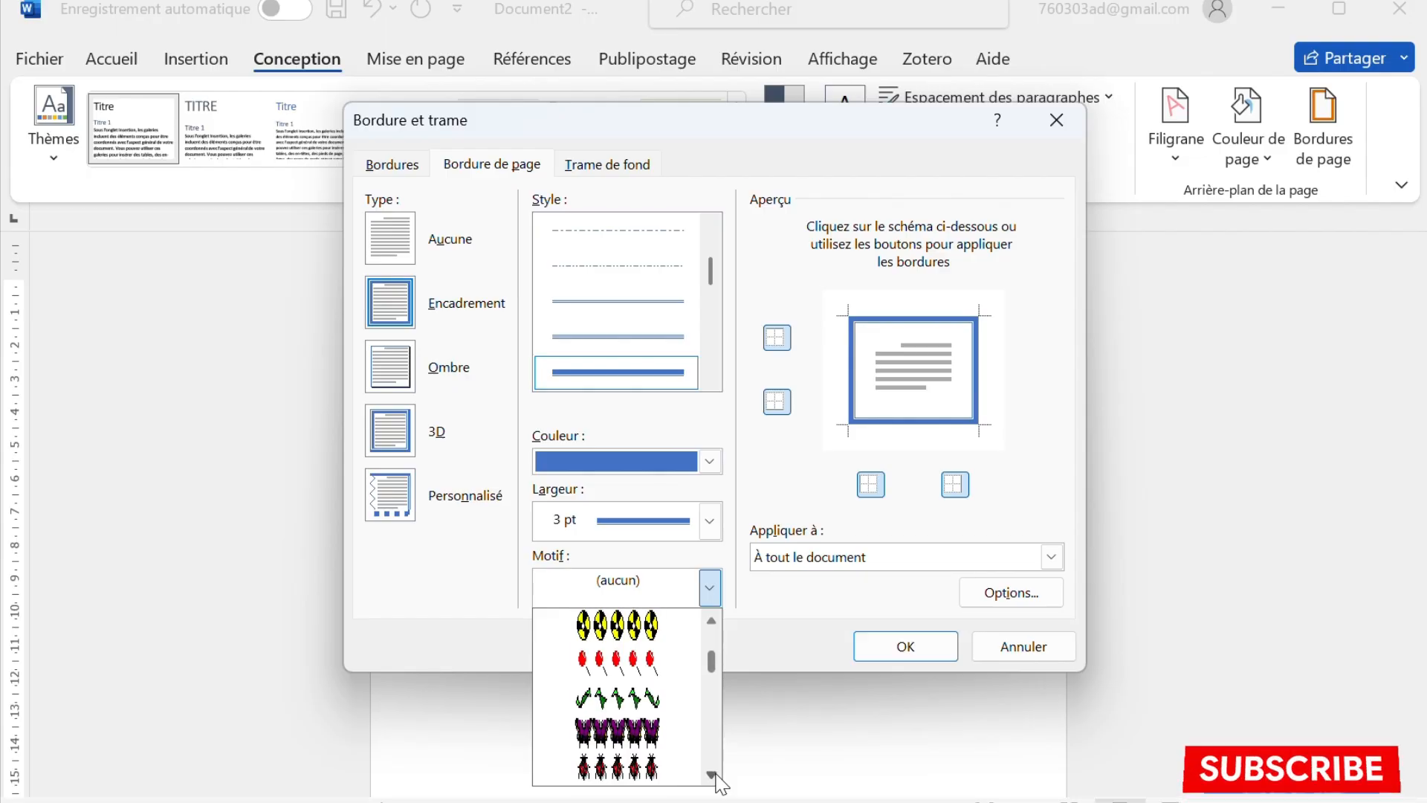
pyautogui.click(676, 596)
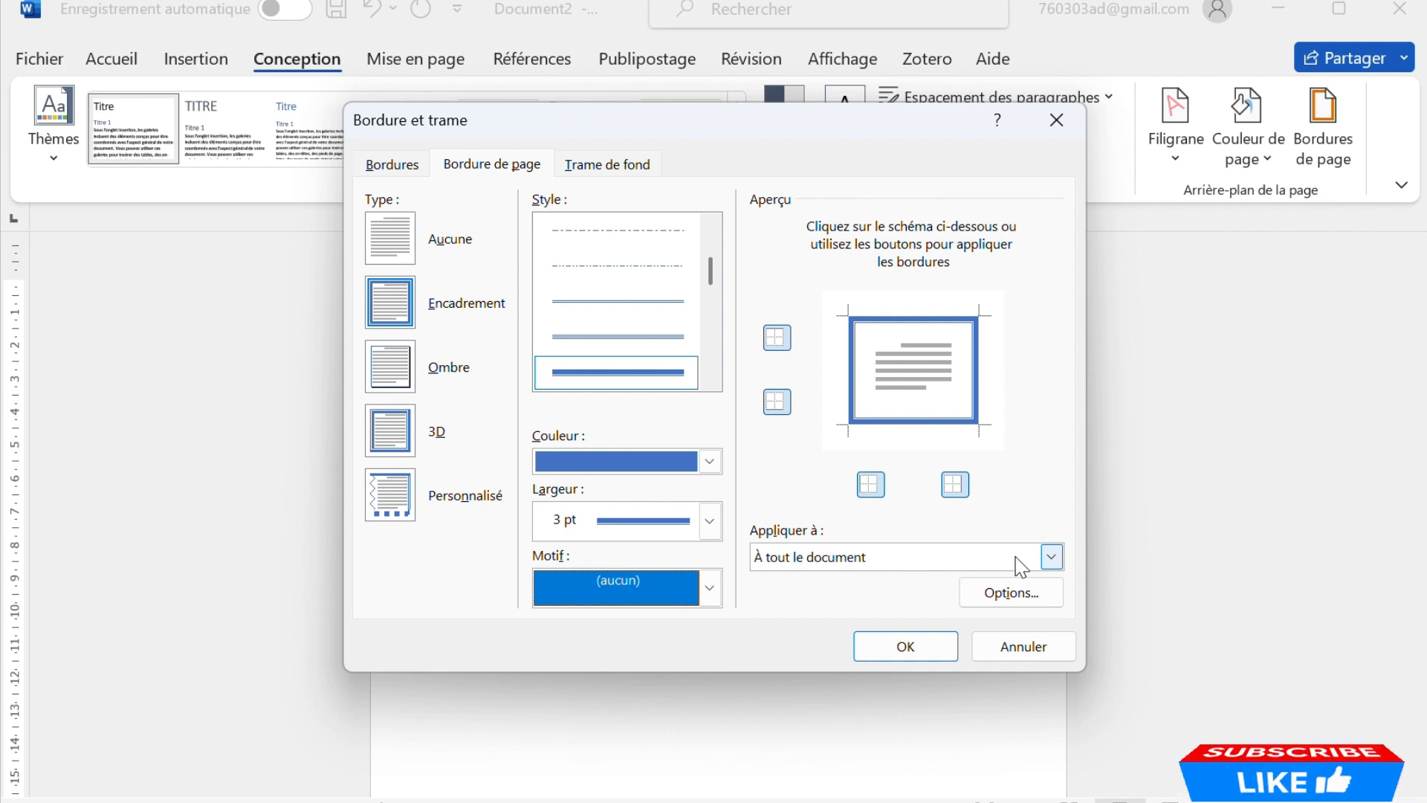
# Limit the page border to the first page of this section only.
pyautogui.click(1053, 558)
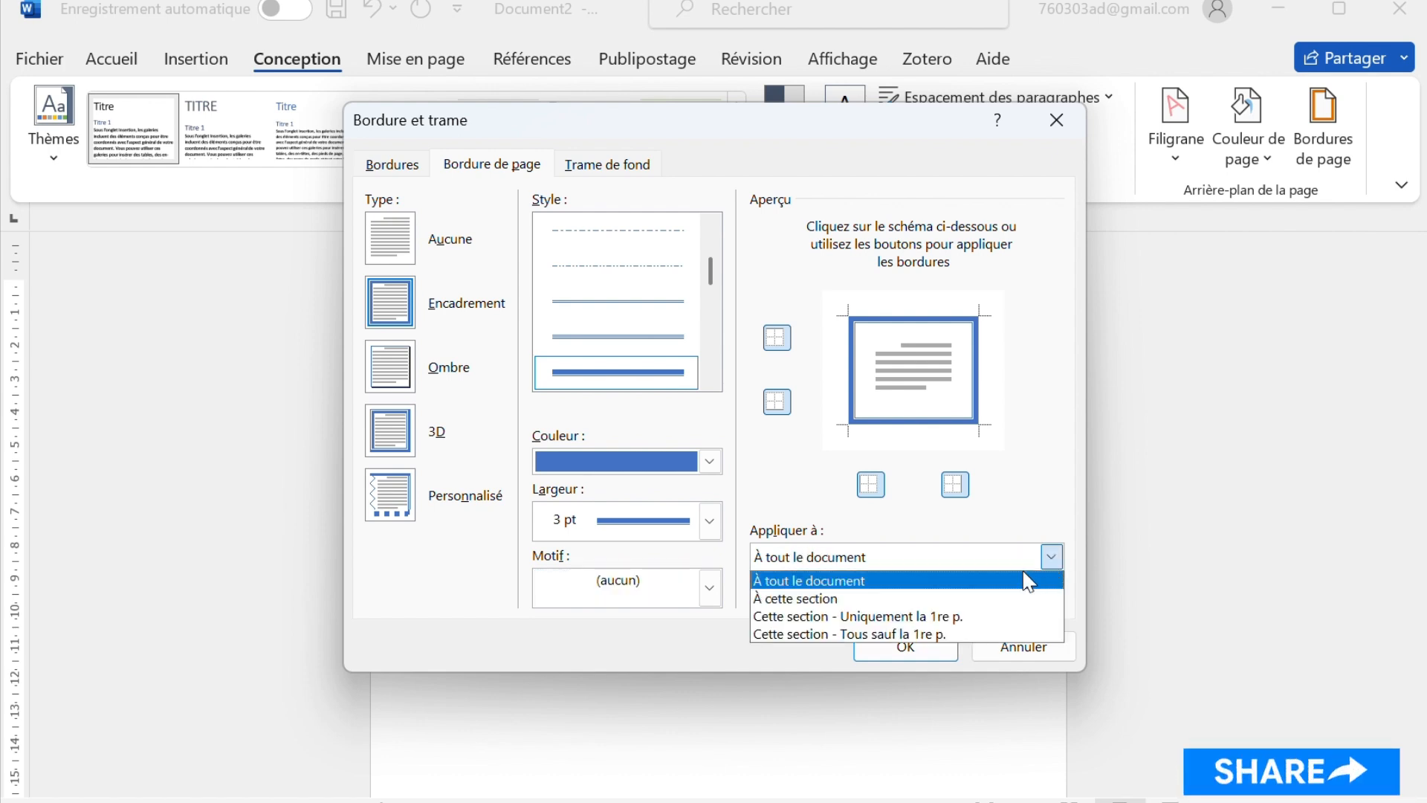
pyautogui.click(960, 619)
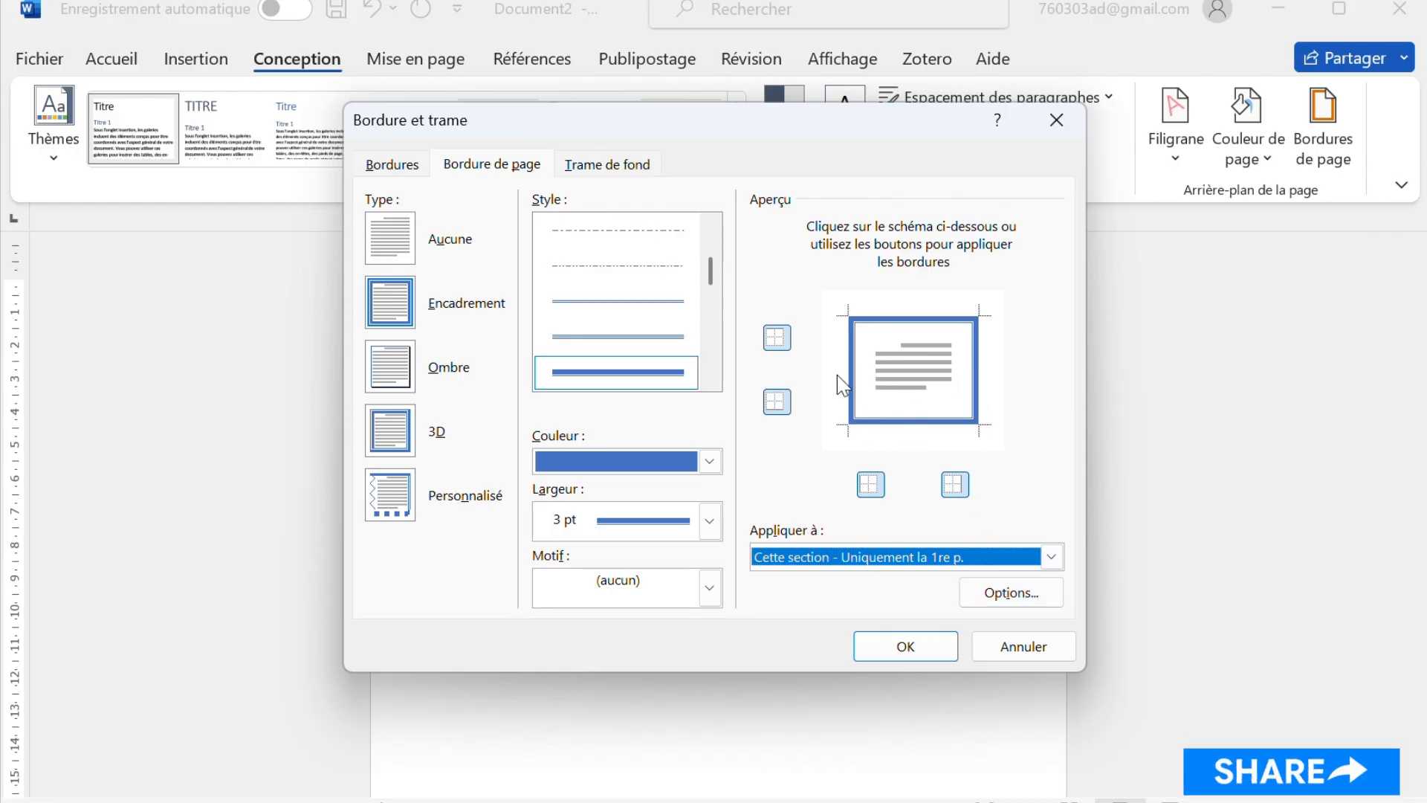
# Switch individual sides of the page border off and back on in the preview to demonstrate custom edges.
pyautogui.click(859, 371)
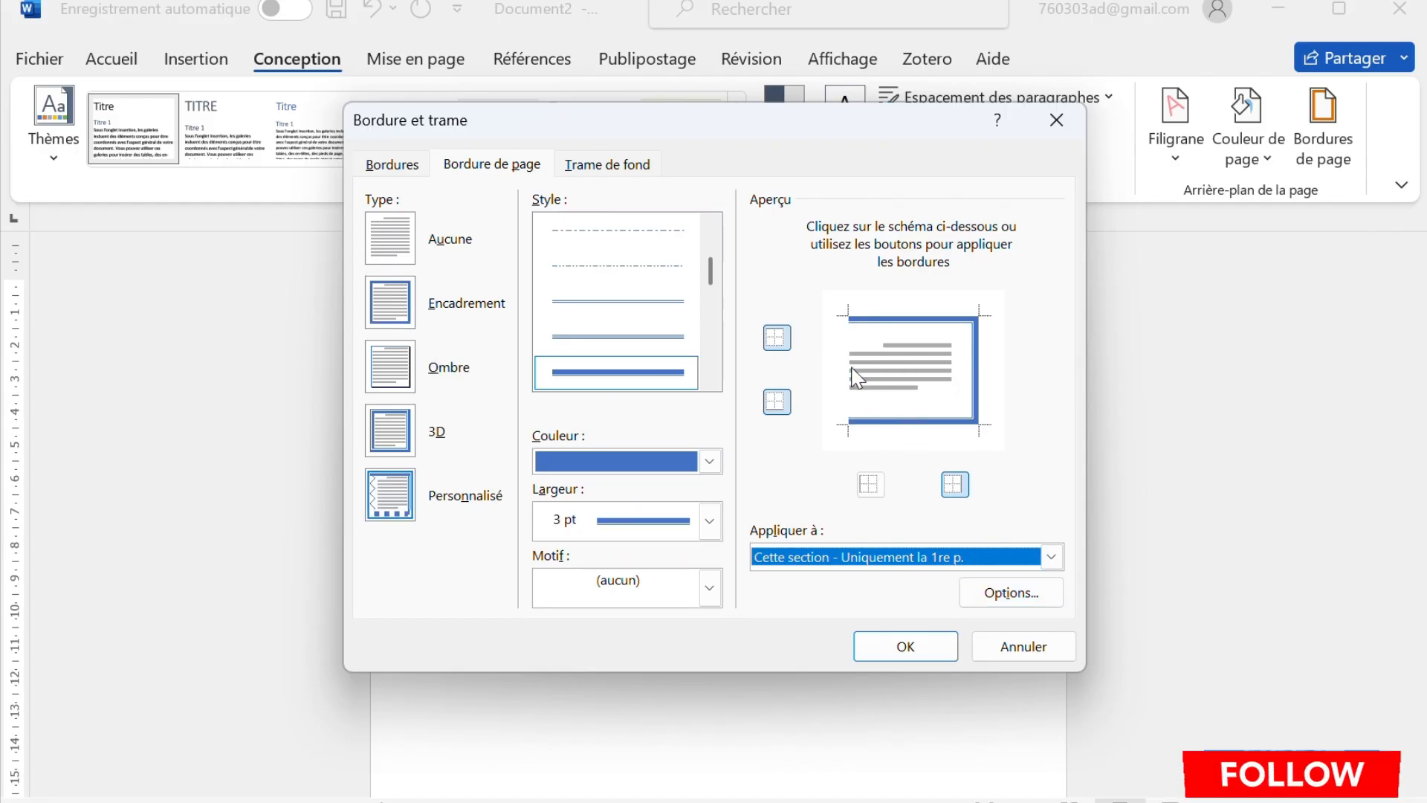
pyautogui.click(852, 381)
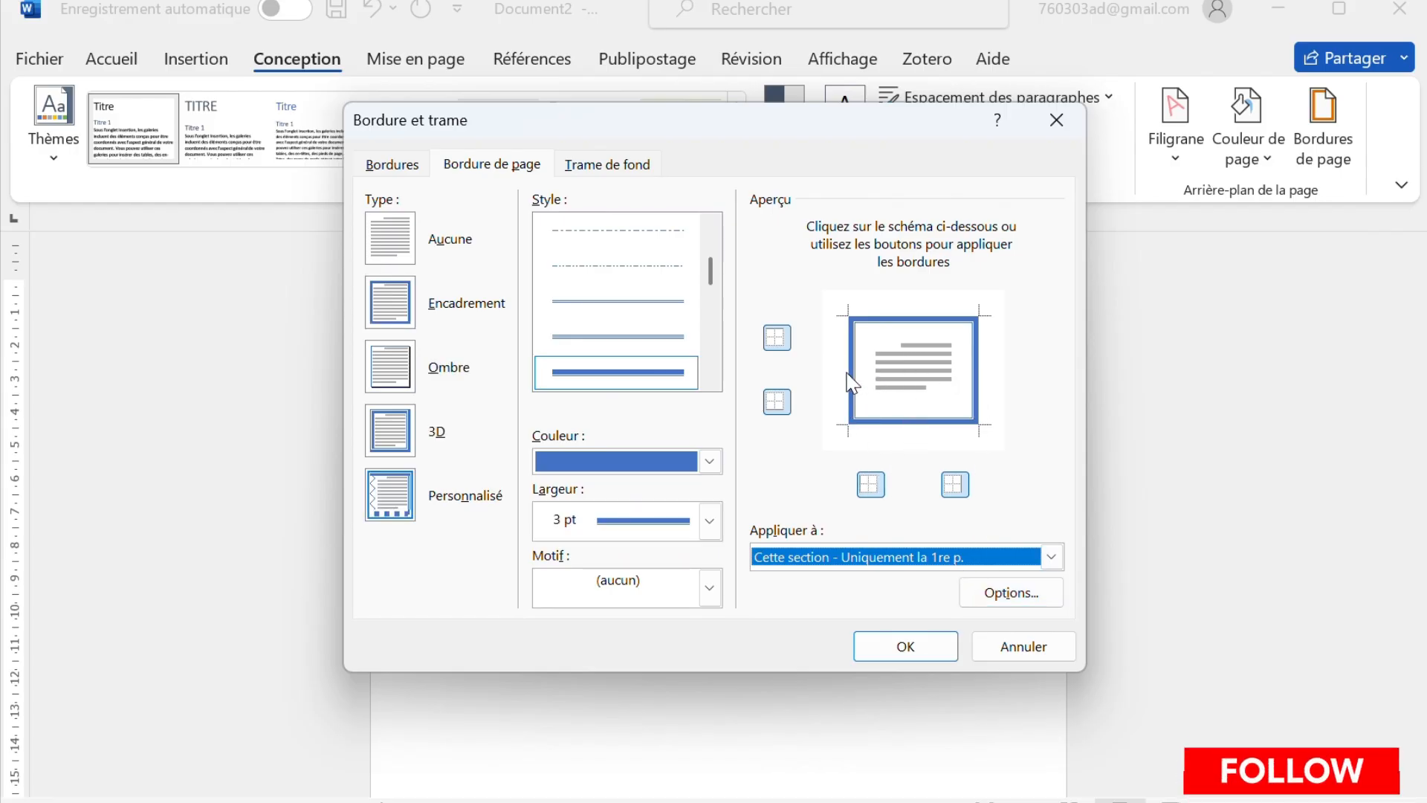
pyautogui.click(919, 321)
pyautogui.click(980, 378)
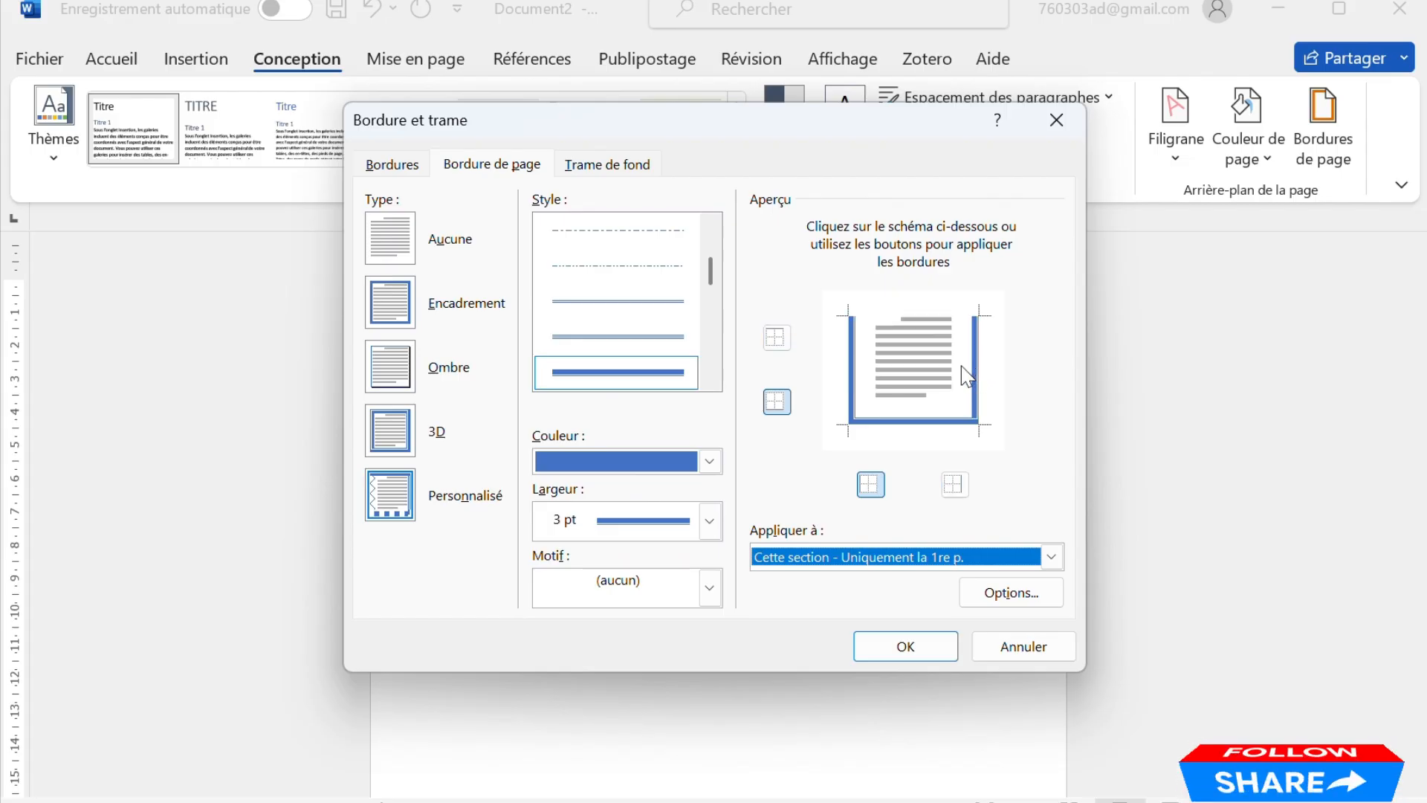
pyautogui.click(922, 319)
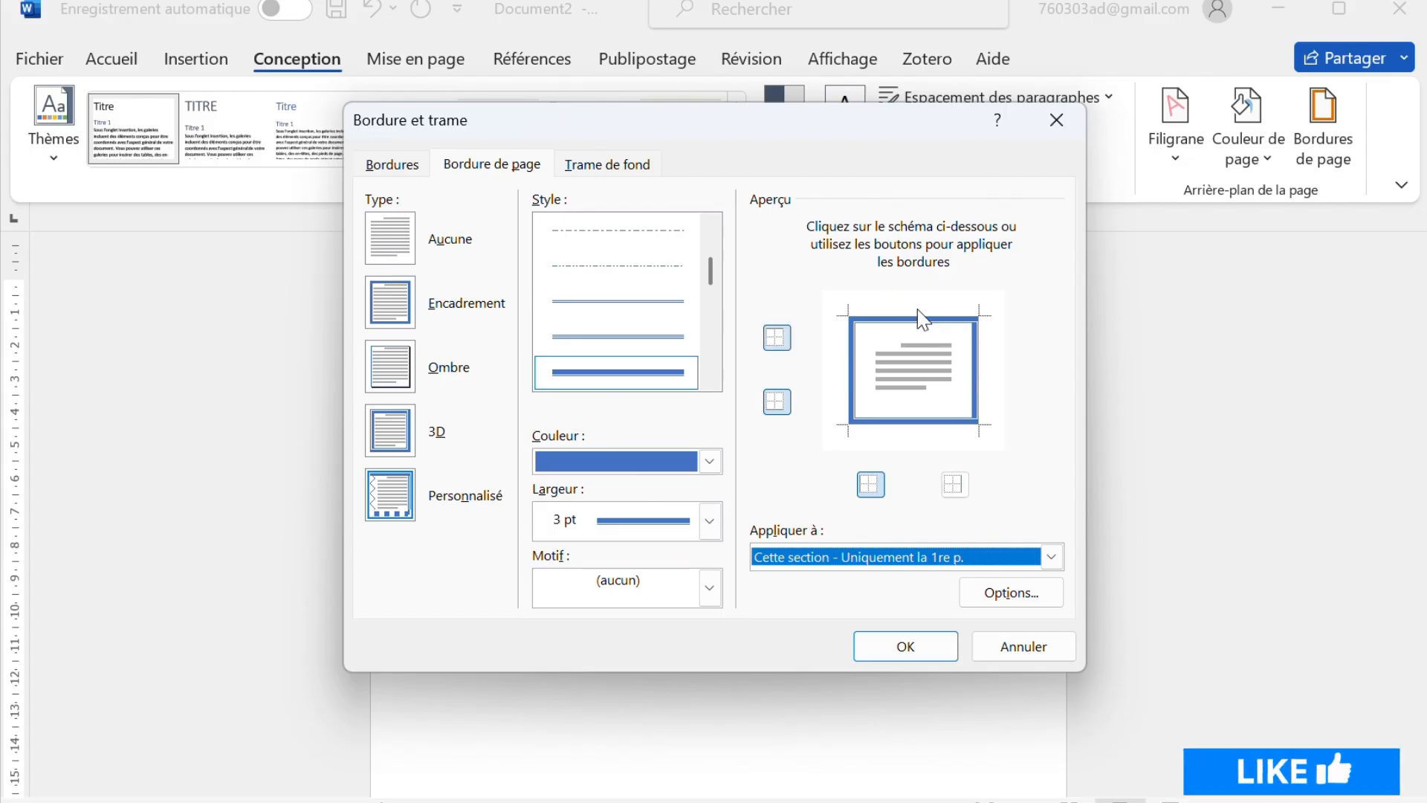
# Apply the page border settings to the document and check the framed page.
pyautogui.click(901, 650)
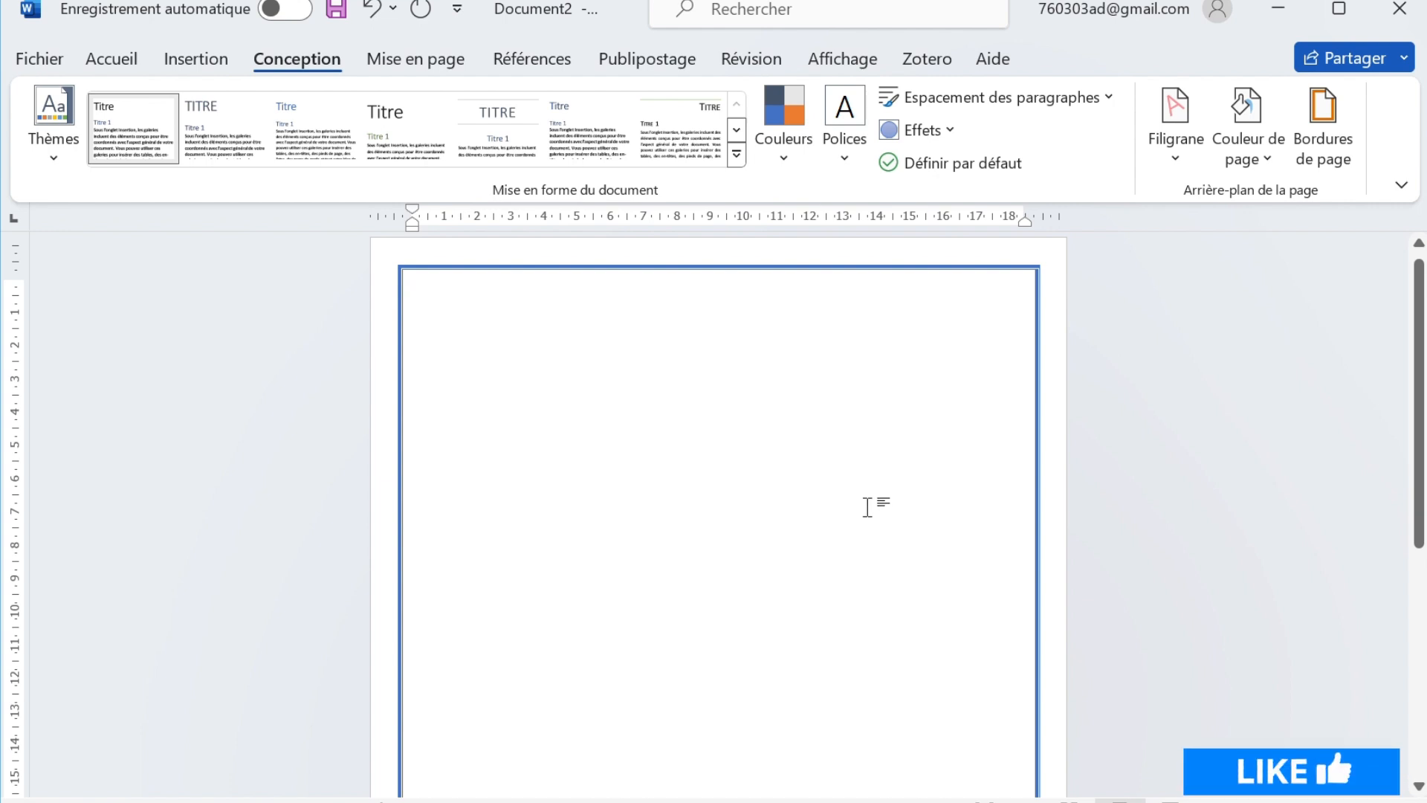
pyautogui.scroll(-1, 868, 507)
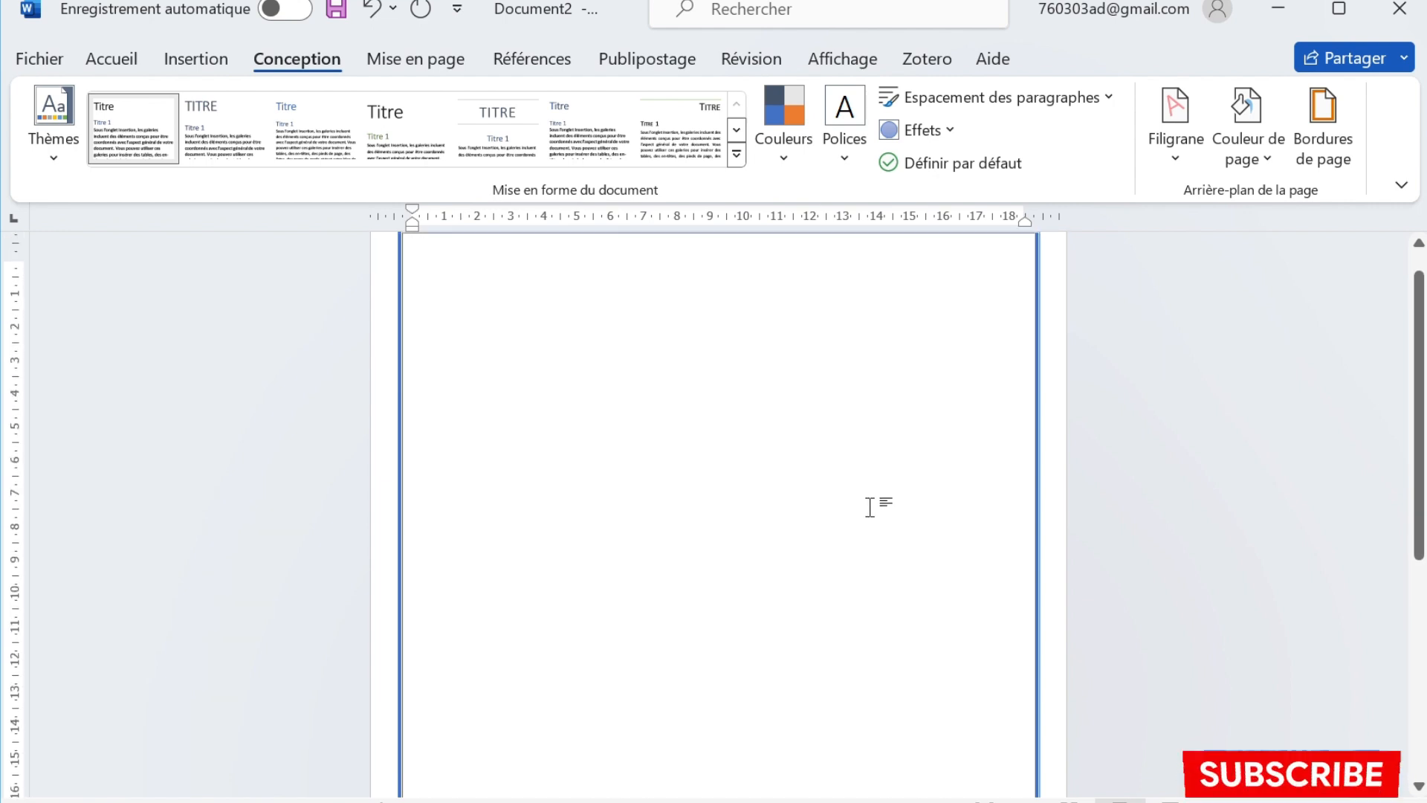
pyautogui.scroll(1, 869, 507)
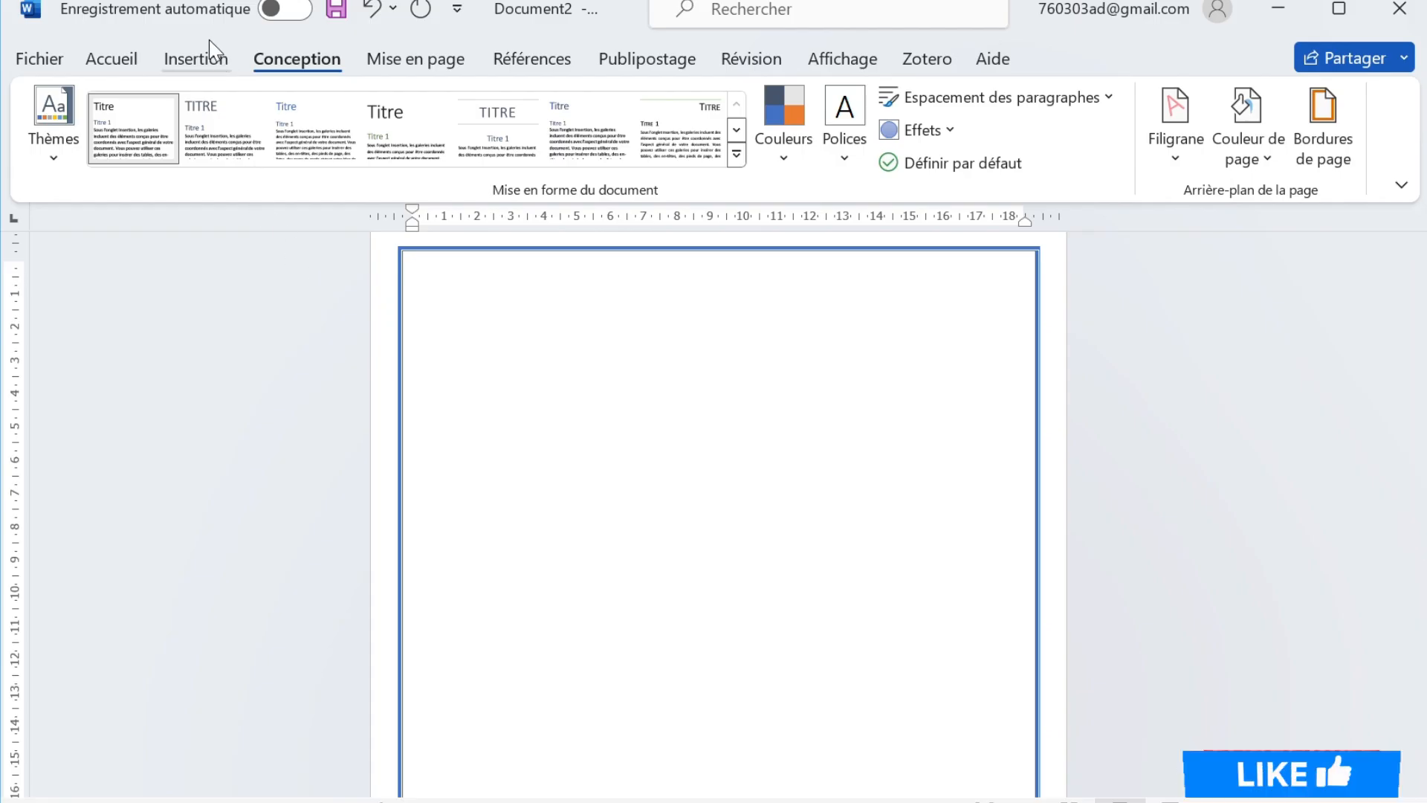
# Insert the image "log fsjes ac" from the recent files on this device.
pyautogui.click(197, 62)
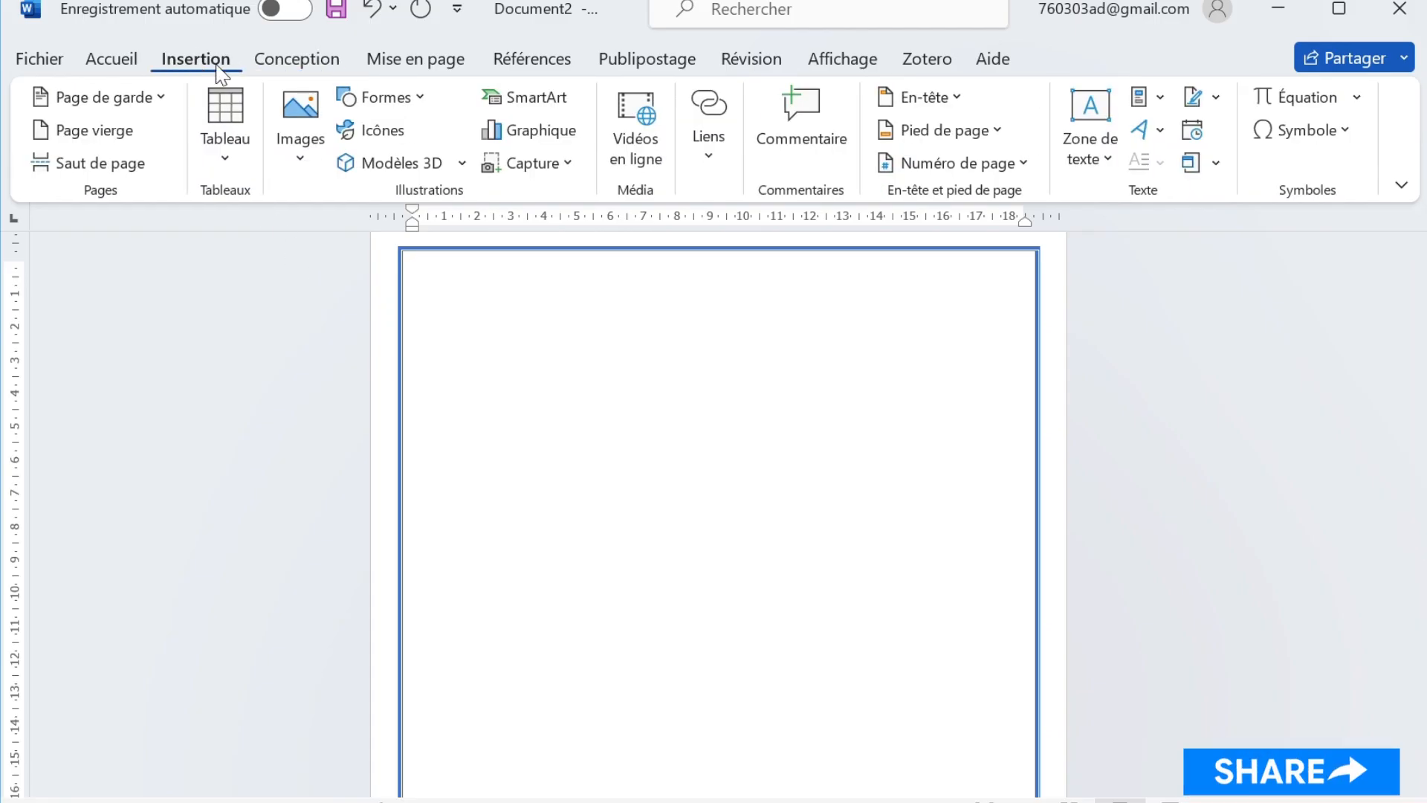
pyautogui.click(302, 127)
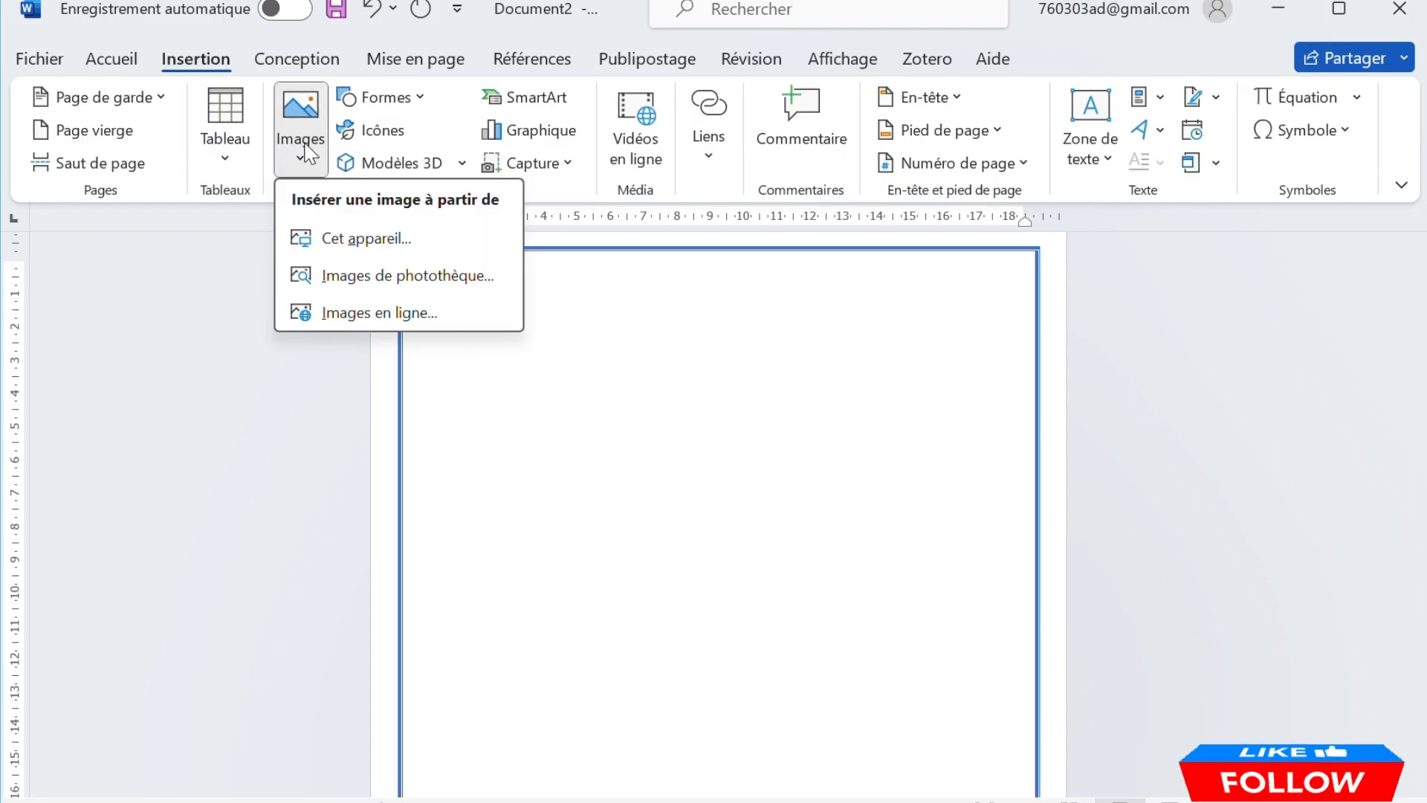
pyautogui.click(344, 250)
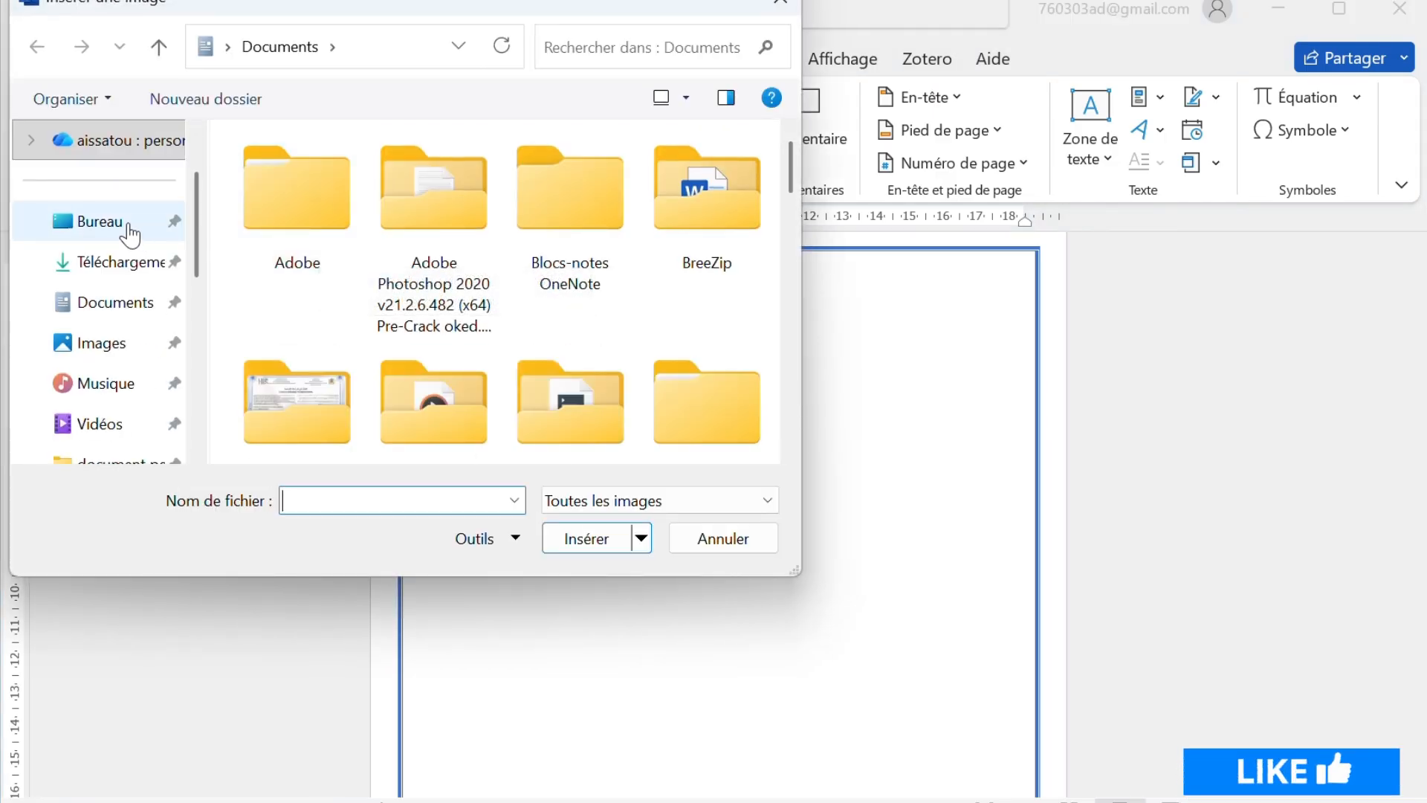
pyautogui.scroll(2, 127, 189)
pyautogui.click(109, 152)
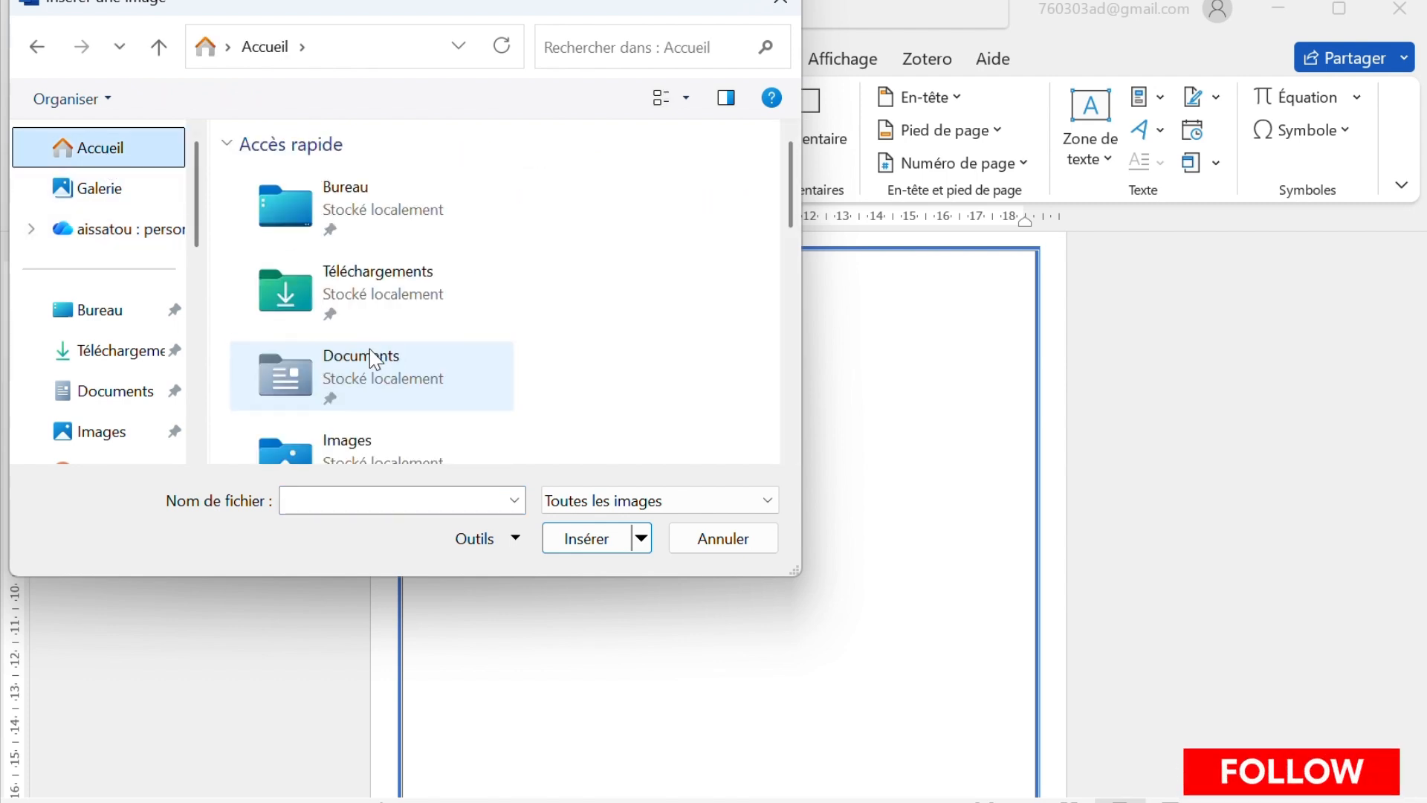
pyautogui.scroll(-5, 369, 349)
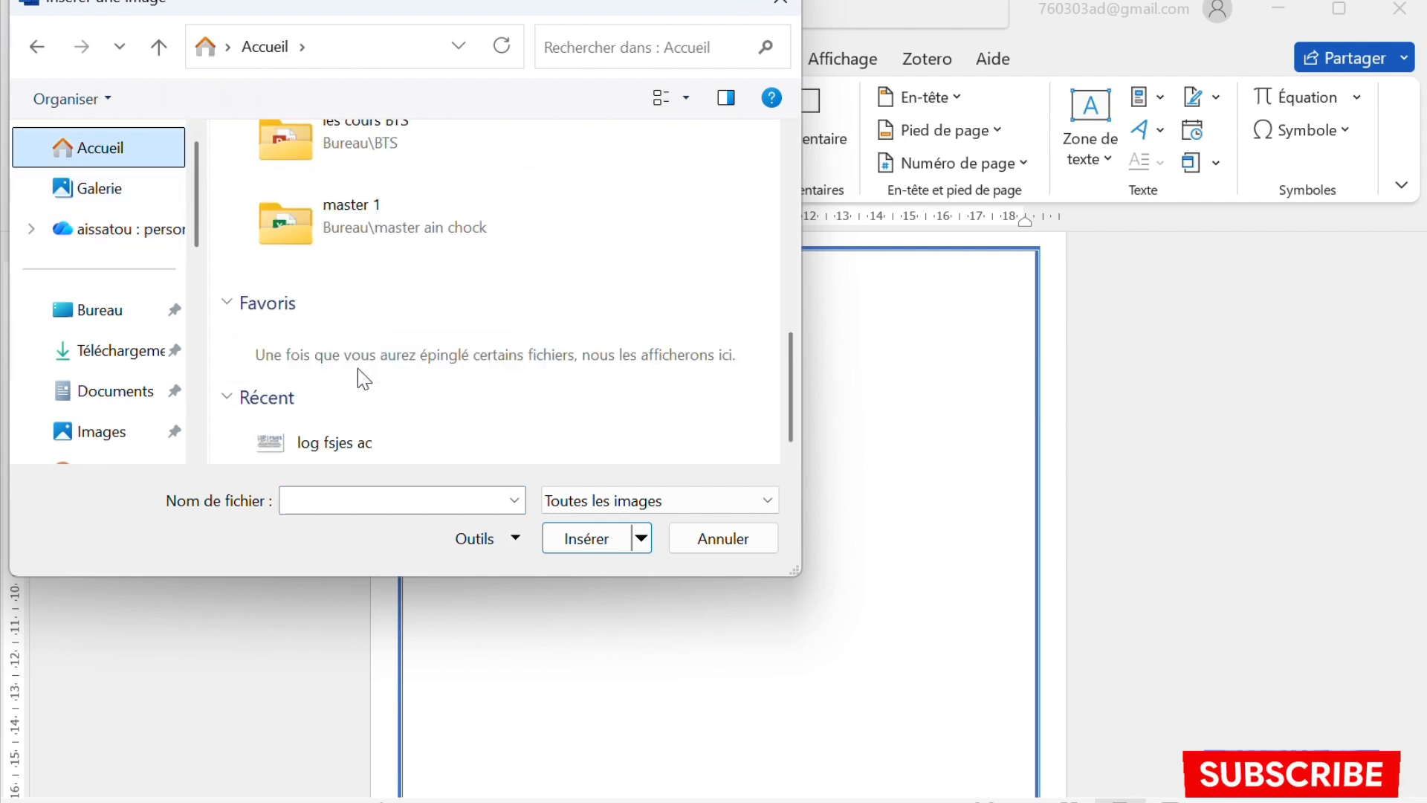
pyautogui.doubleClick(314, 446)
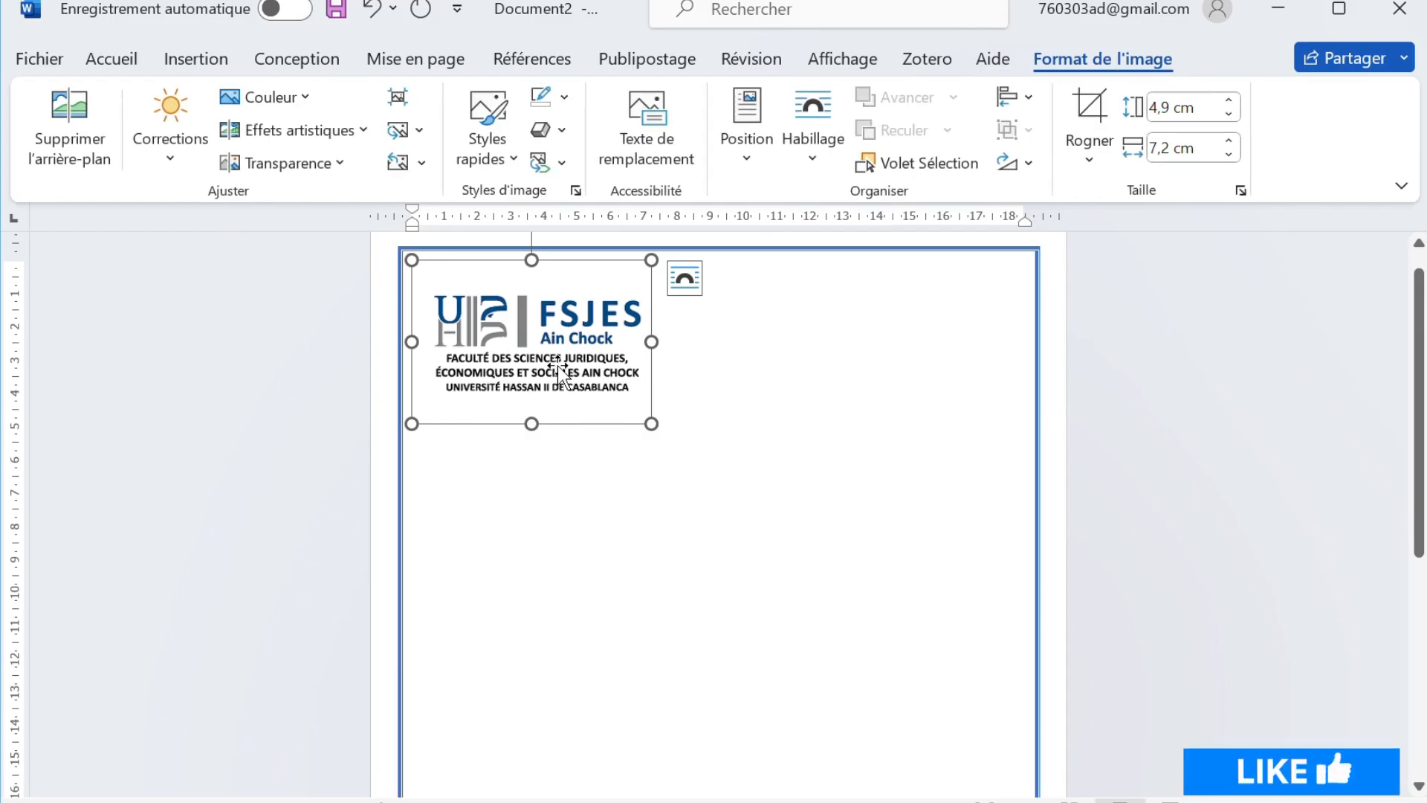
# Set the inserted logo's text wrapping to tight and close its layout options.
pyautogui.click(692, 278)
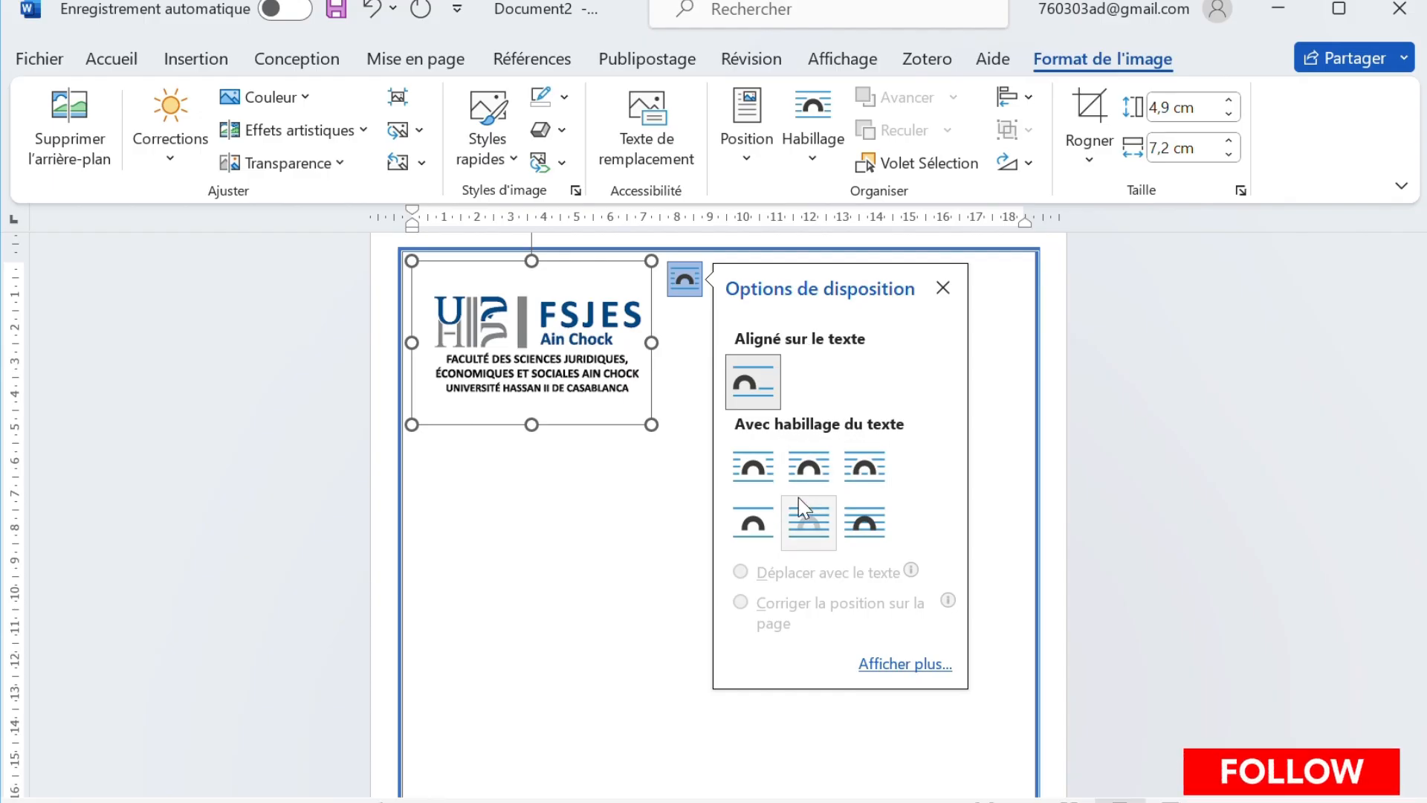
pyautogui.click(806, 480)
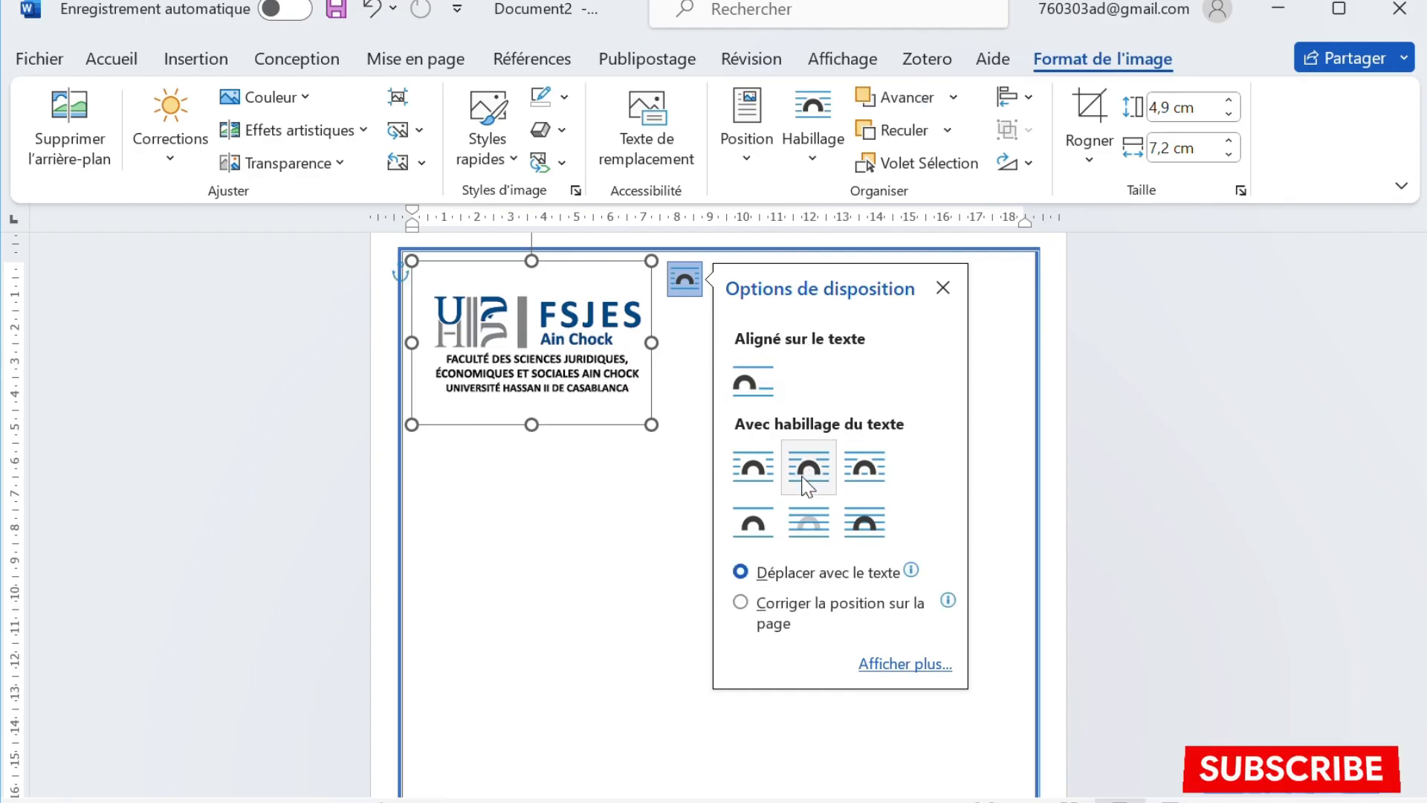
pyautogui.click(638, 480)
pyautogui.click(636, 480)
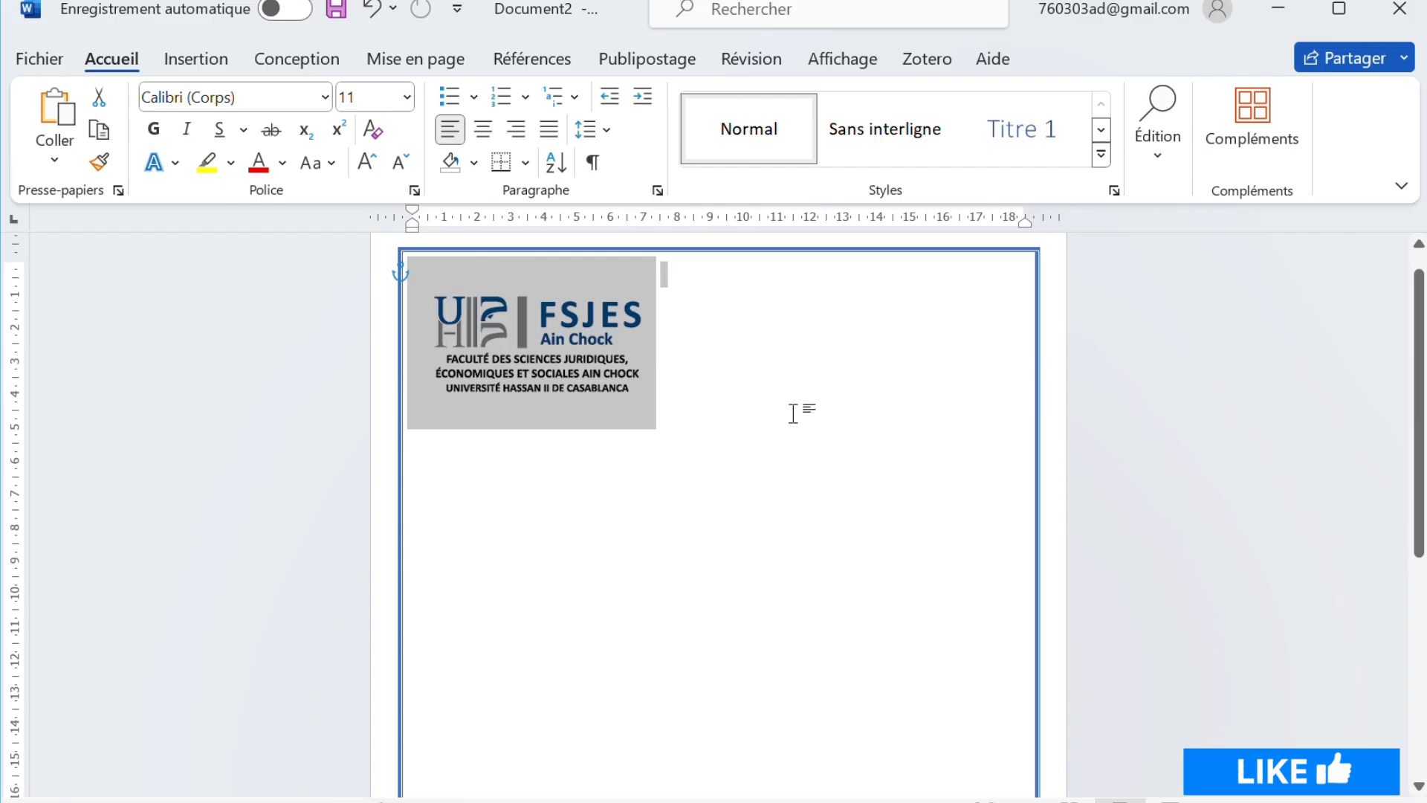
# Center the faculty logo near the page's upper edge and enlarge it to about 9 cm wide and 6.5 cm tall.
pyautogui.click(568, 335)
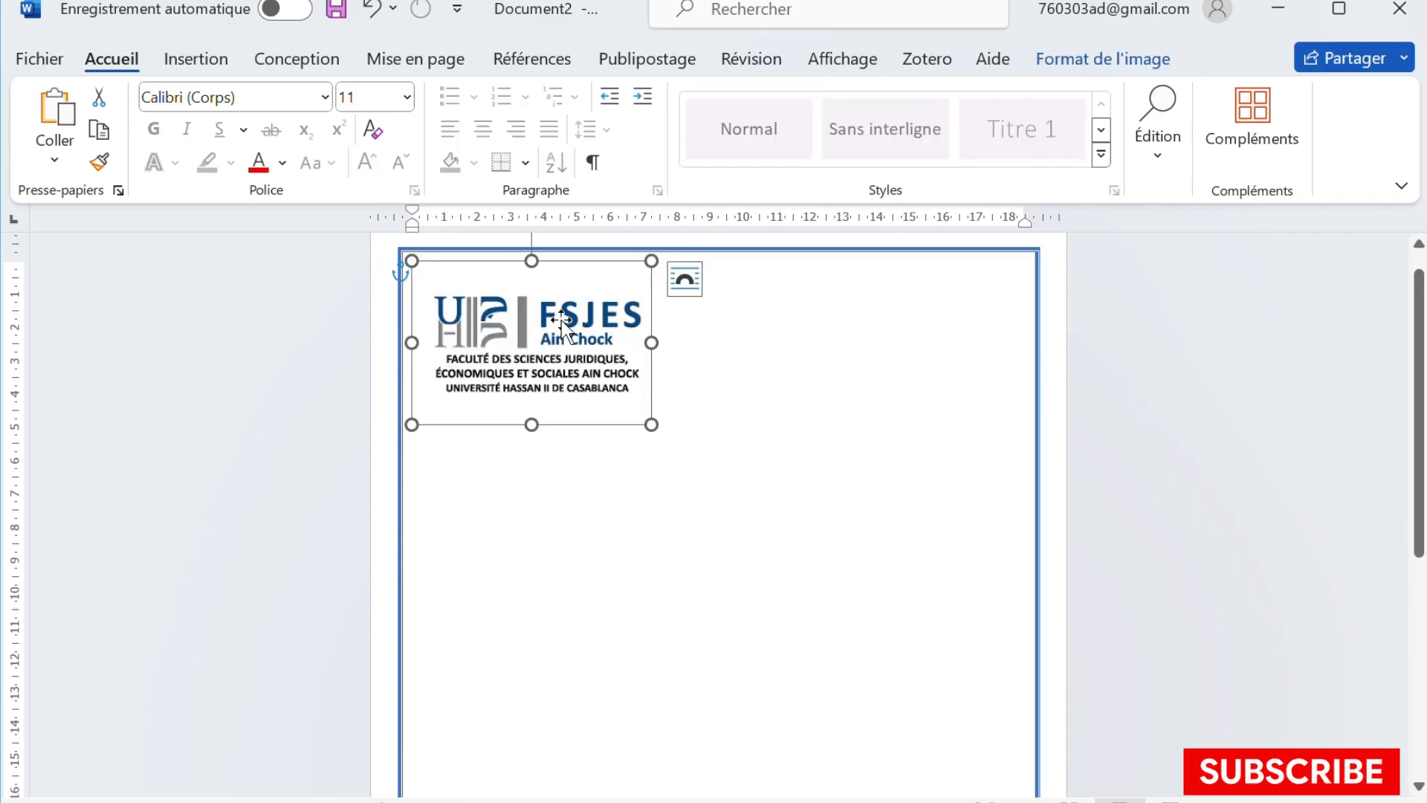
pyautogui.moveTo(562, 320); pyautogui.dragTo(717, 312)
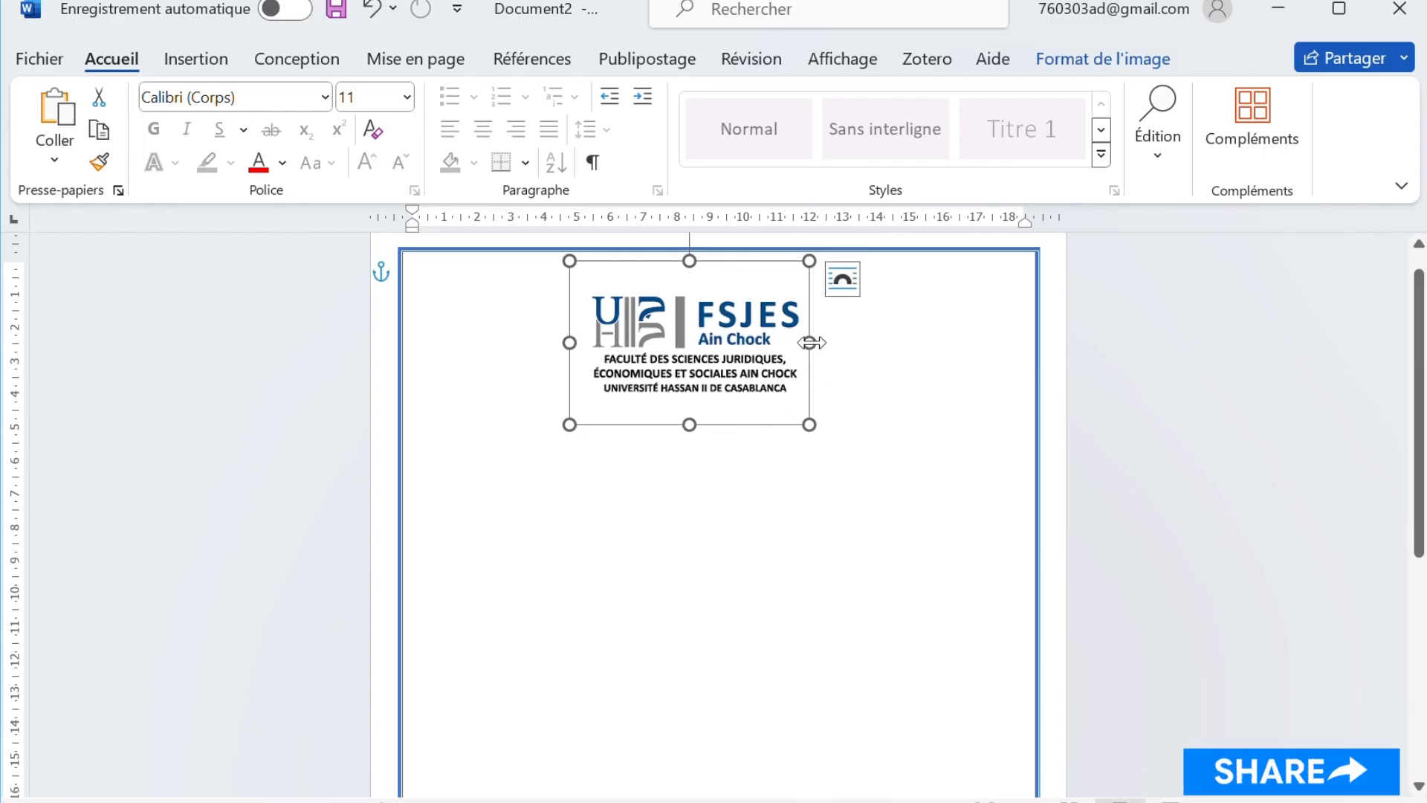
pyautogui.moveTo(811, 343); pyautogui.dragTo(875, 345)
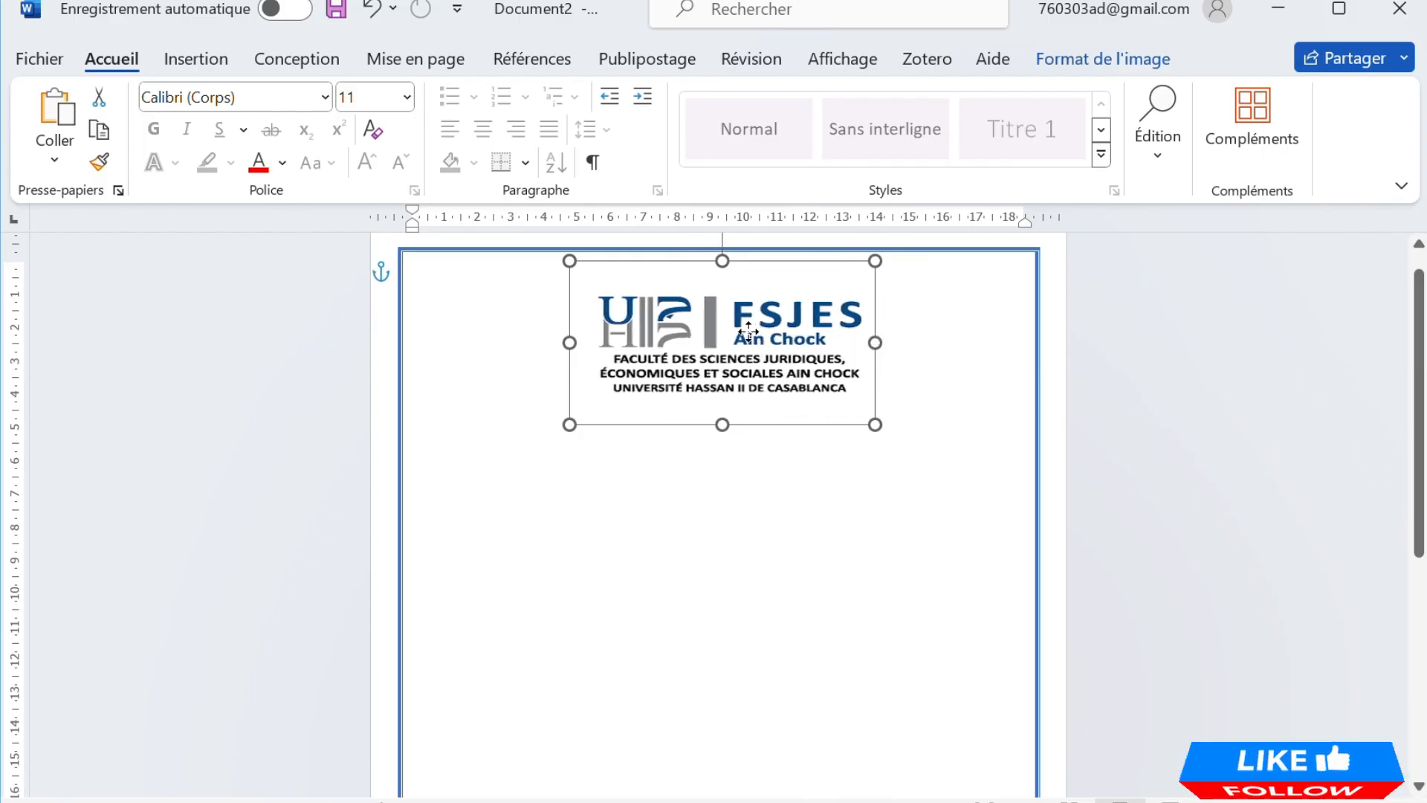
pyautogui.moveTo(749, 332); pyautogui.dragTo(726, 331)
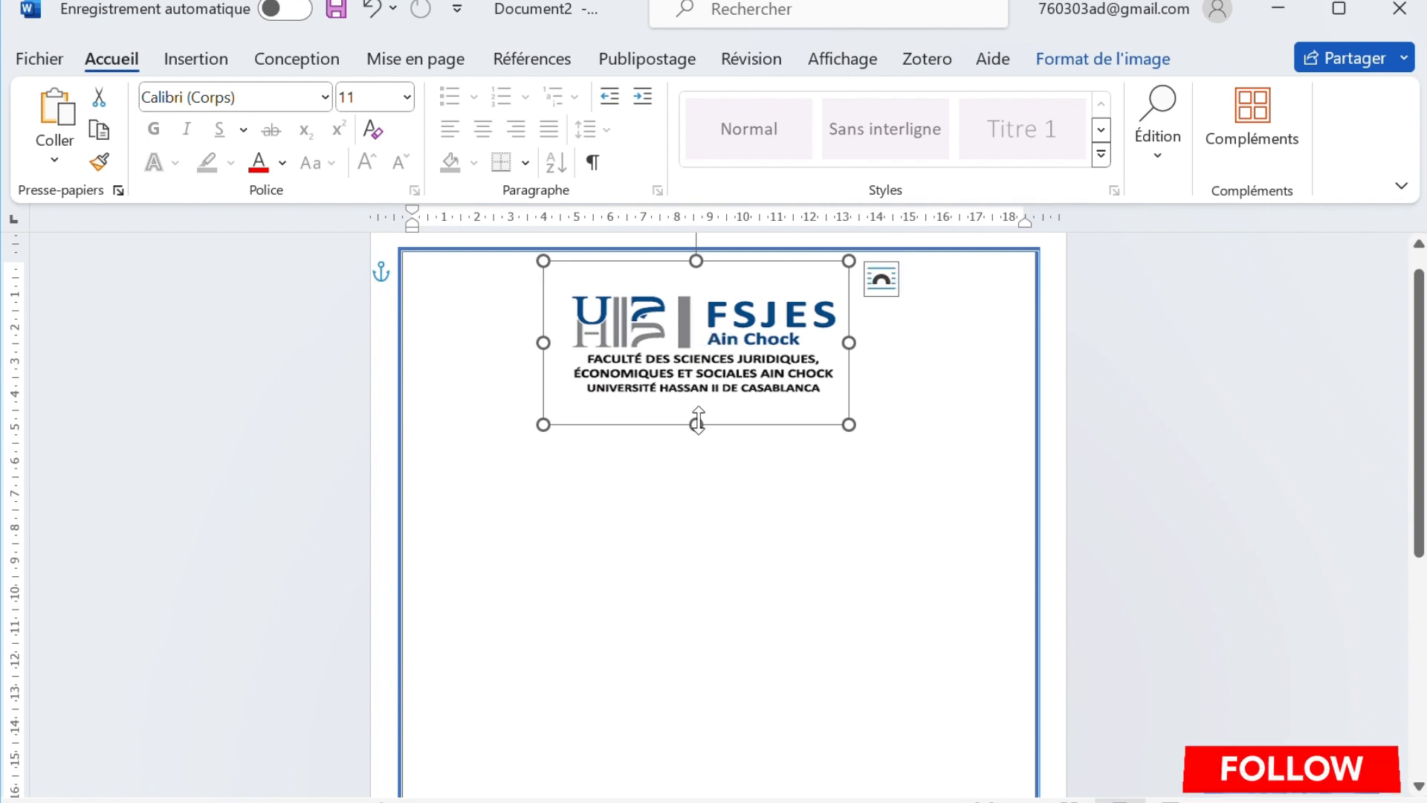
pyautogui.moveTo(698, 421); pyautogui.dragTo(699, 475)
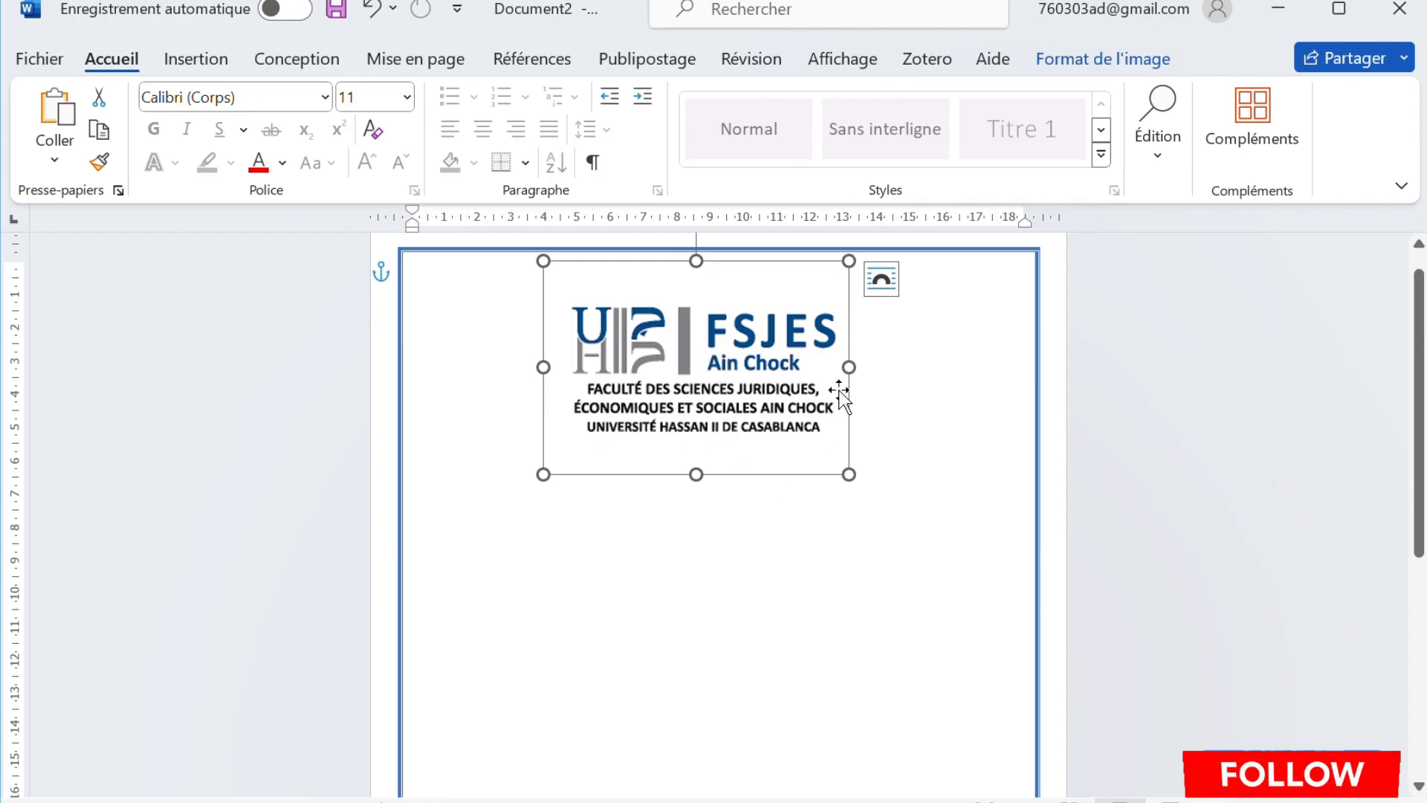
pyautogui.click(733, 609)
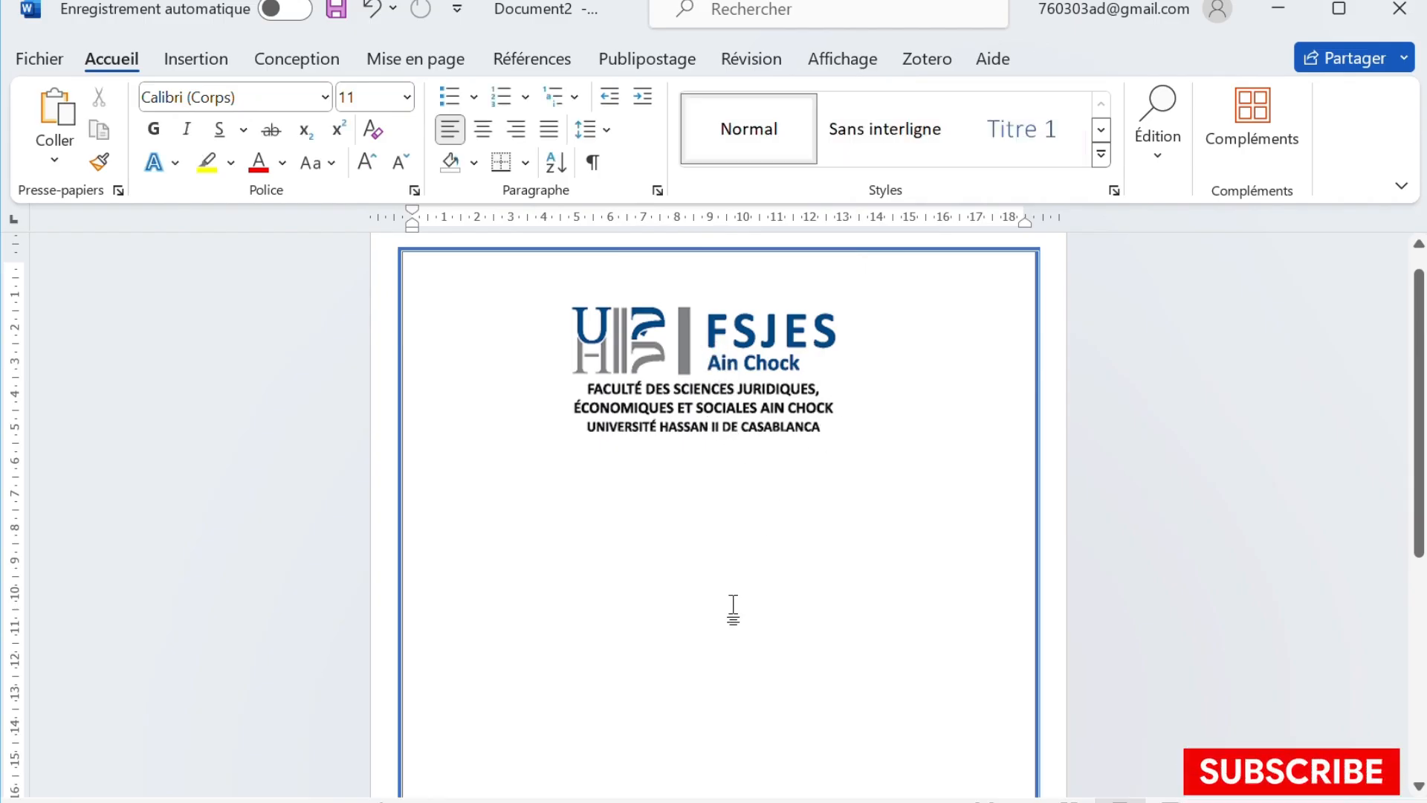
# Draw a rounded rectangle about 17.5 cm wide and 3.7 cm tall below the logo and center it within the page border.
pyautogui.scroll(-1, 654, 665)
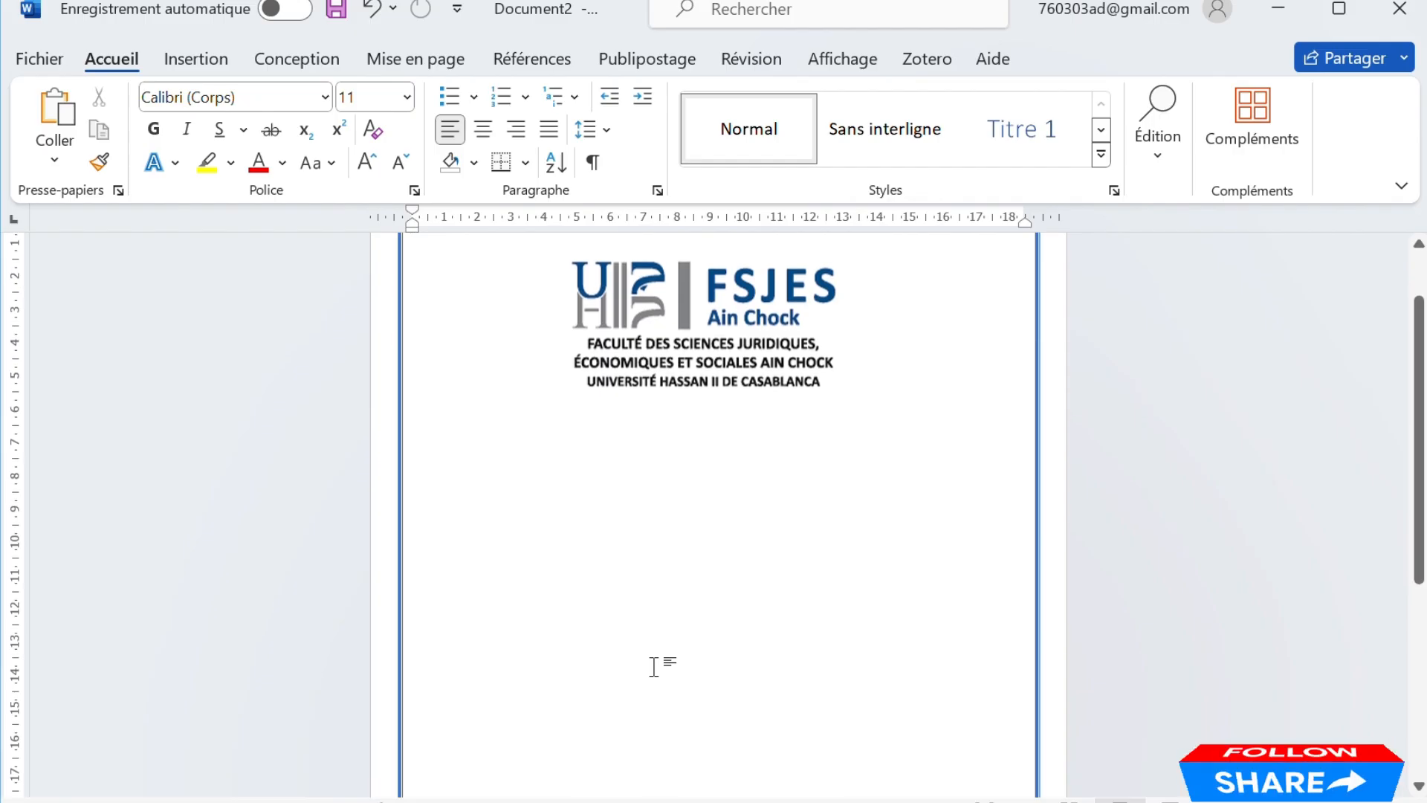
pyautogui.click(215, 76)
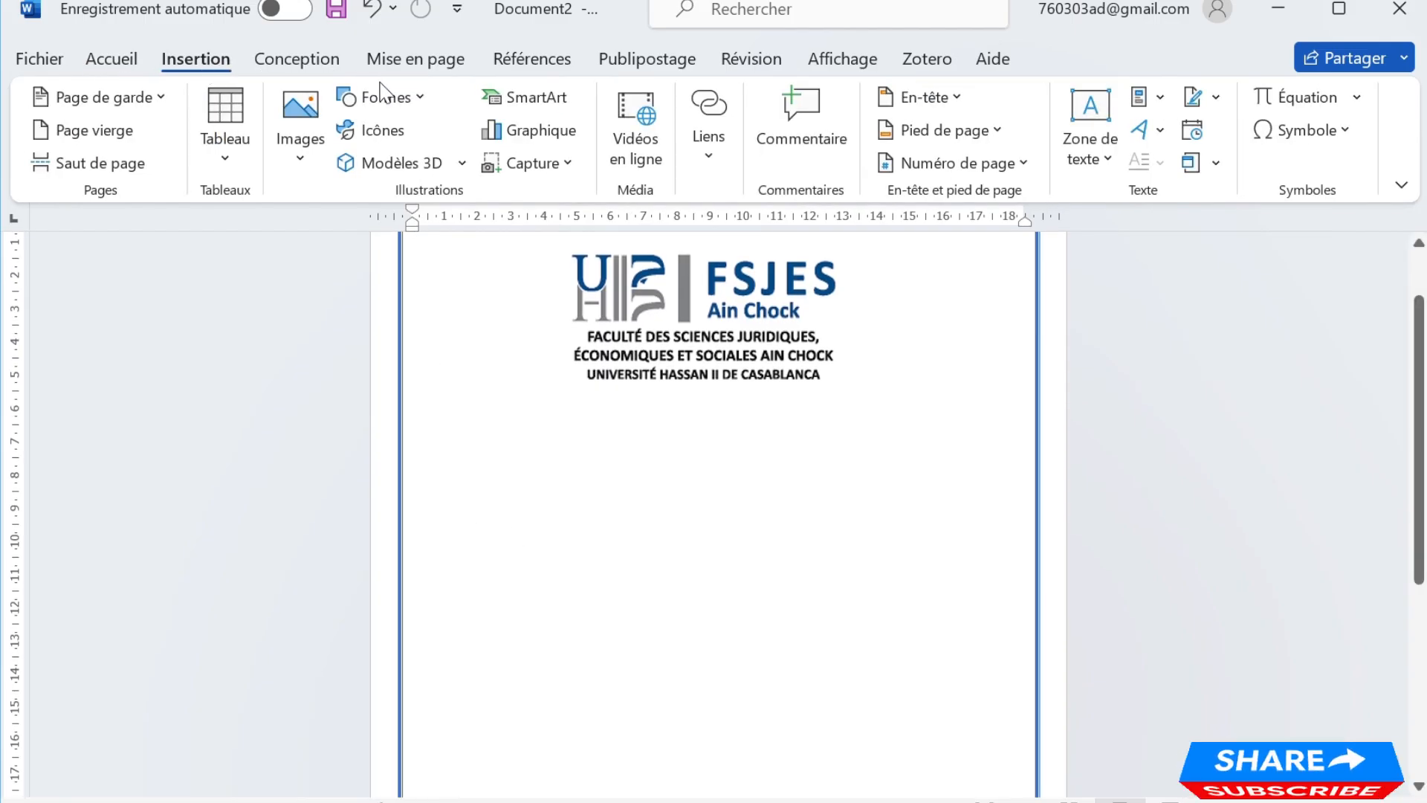
pyautogui.click(414, 91)
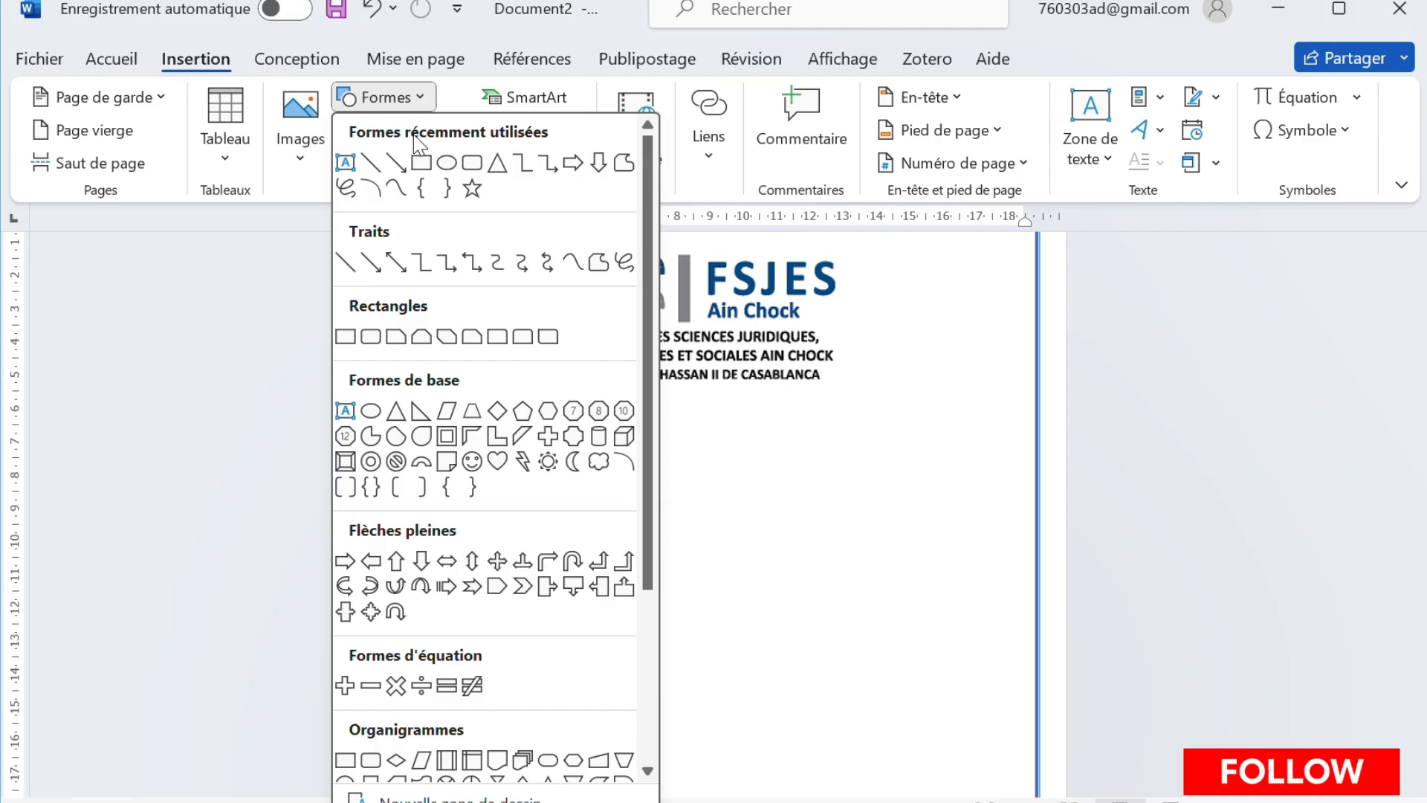
pyautogui.click(470, 163)
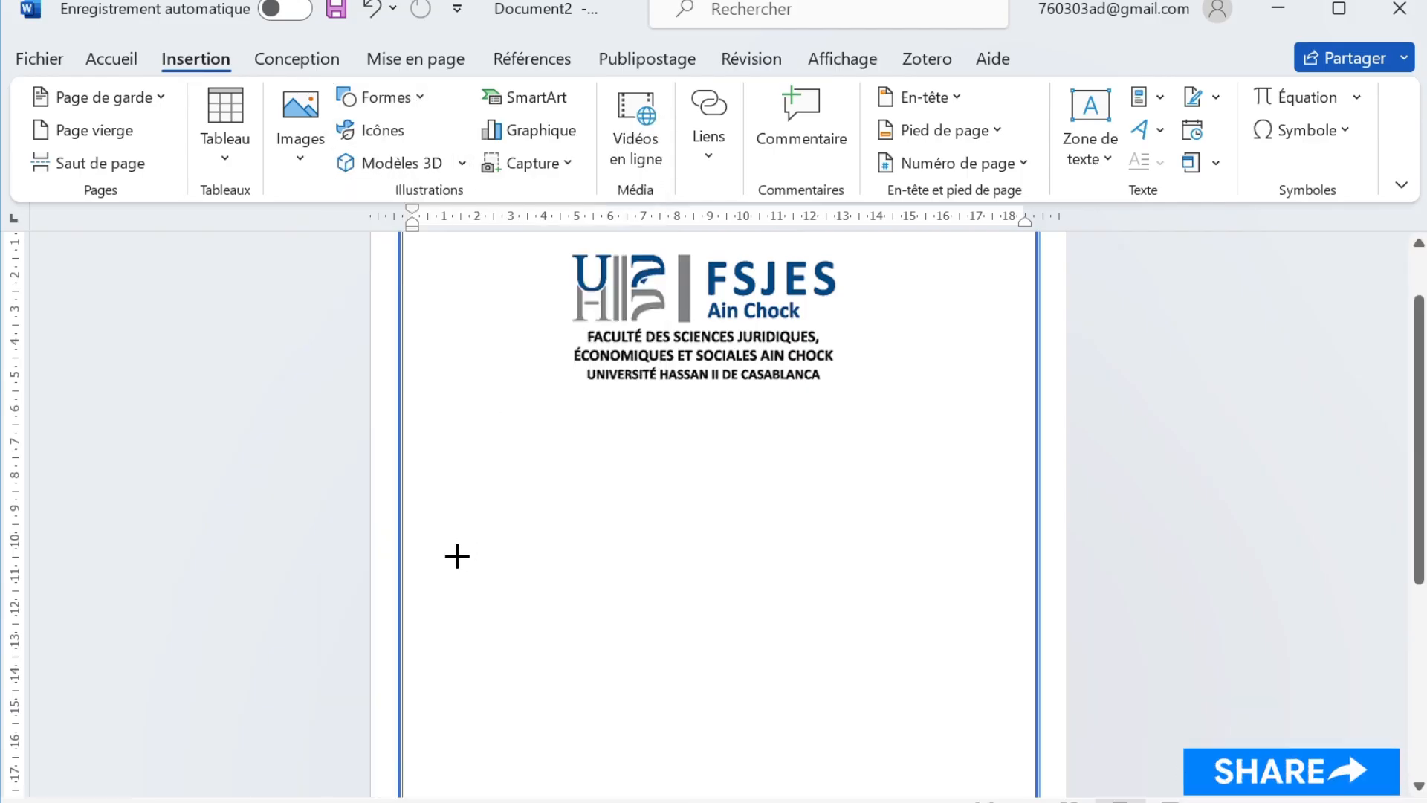
pyautogui.scroll(-1, 463, 618)
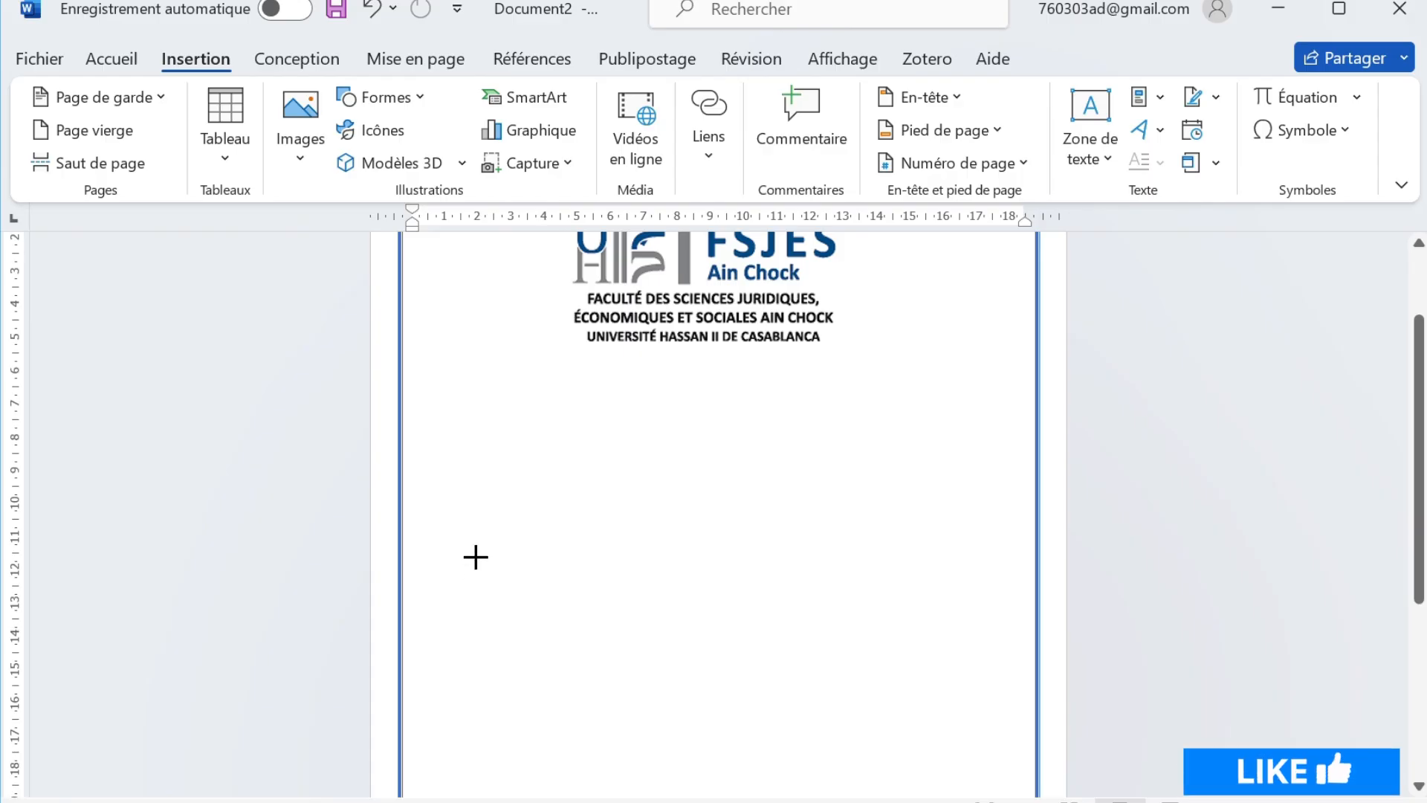
pyautogui.moveTo(476, 556)
pyautogui.mouseDown()
pyautogui.moveTo(1096, 608)
pyautogui.moveTo(1057, 680)
pyautogui.mouseUp()
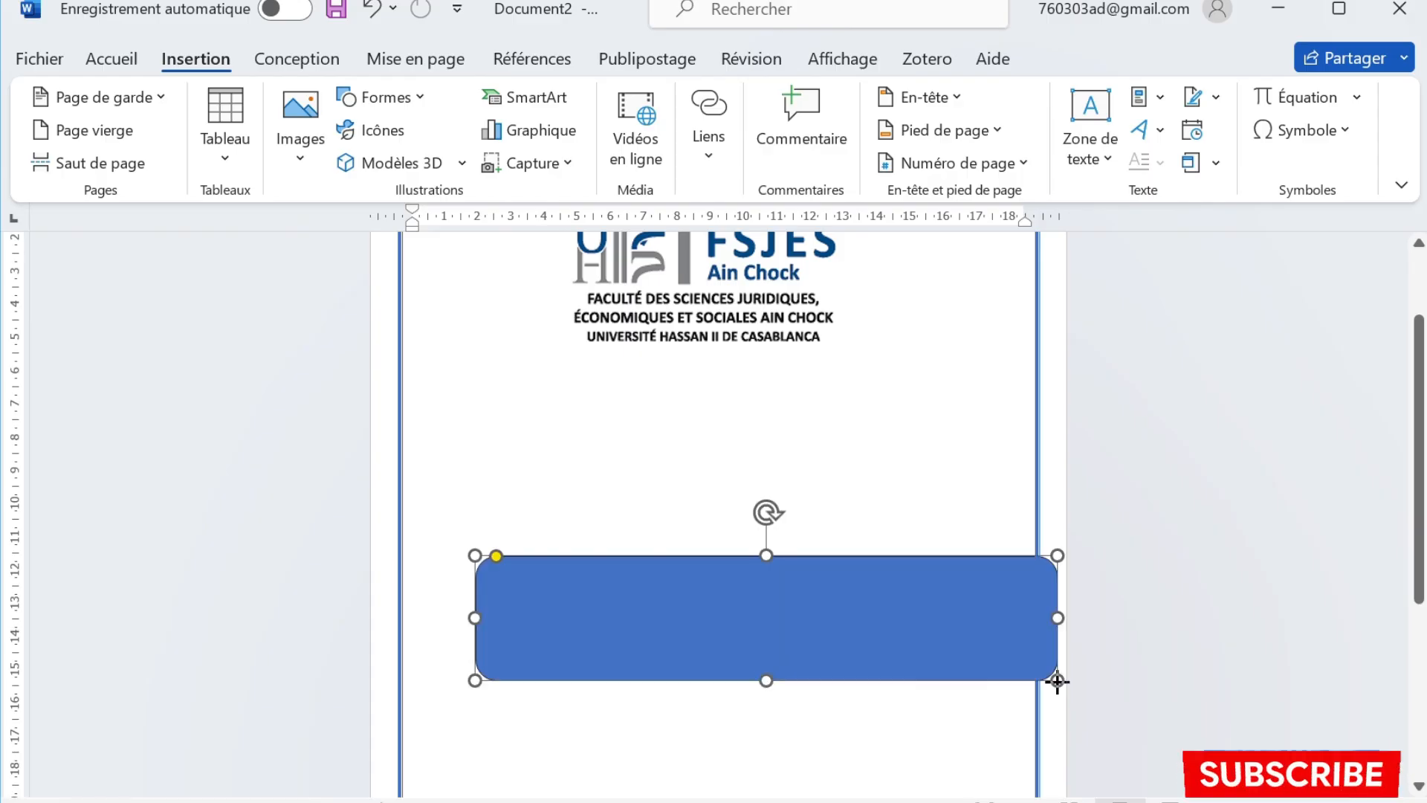
pyautogui.moveTo(803, 653); pyautogui.dragTo(751, 636)
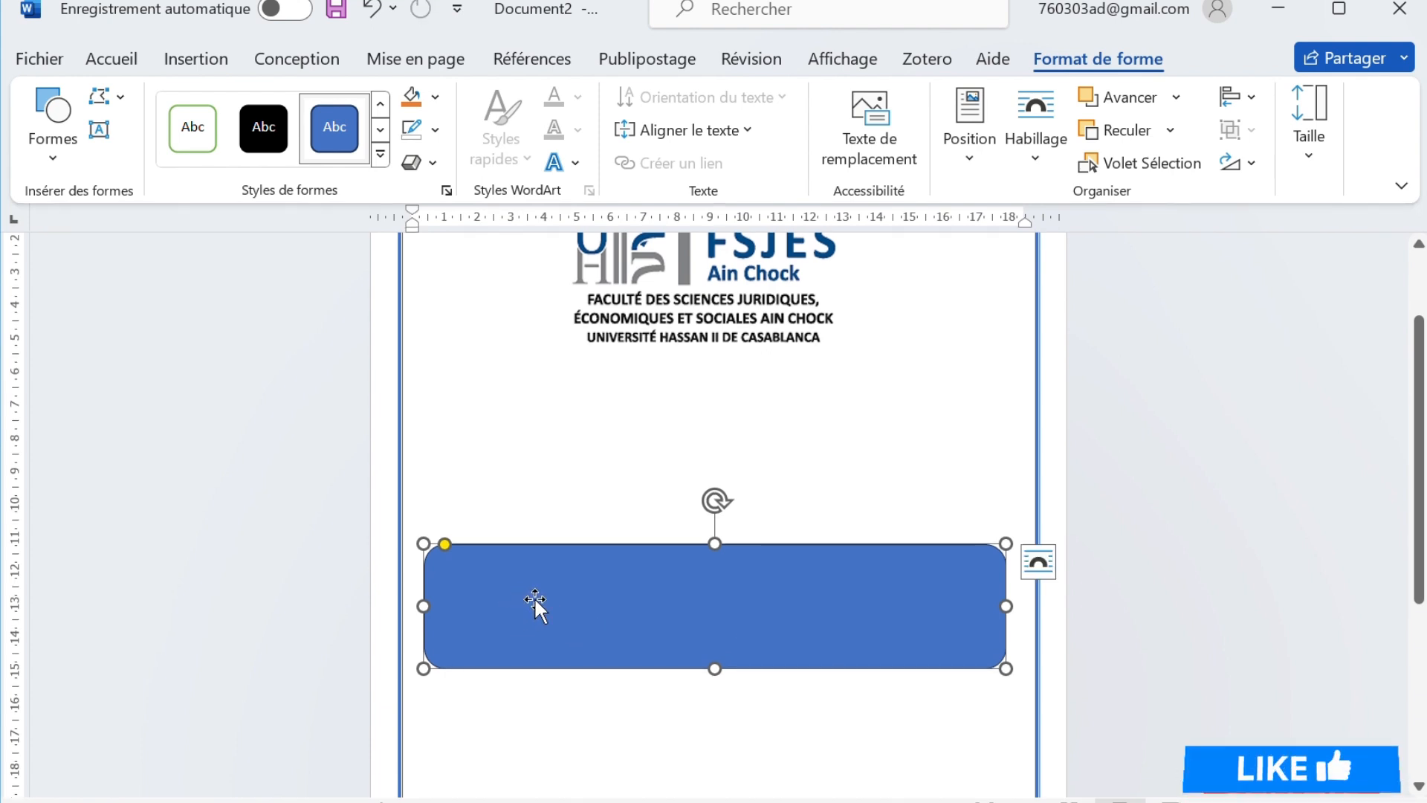
pyautogui.click(574, 446)
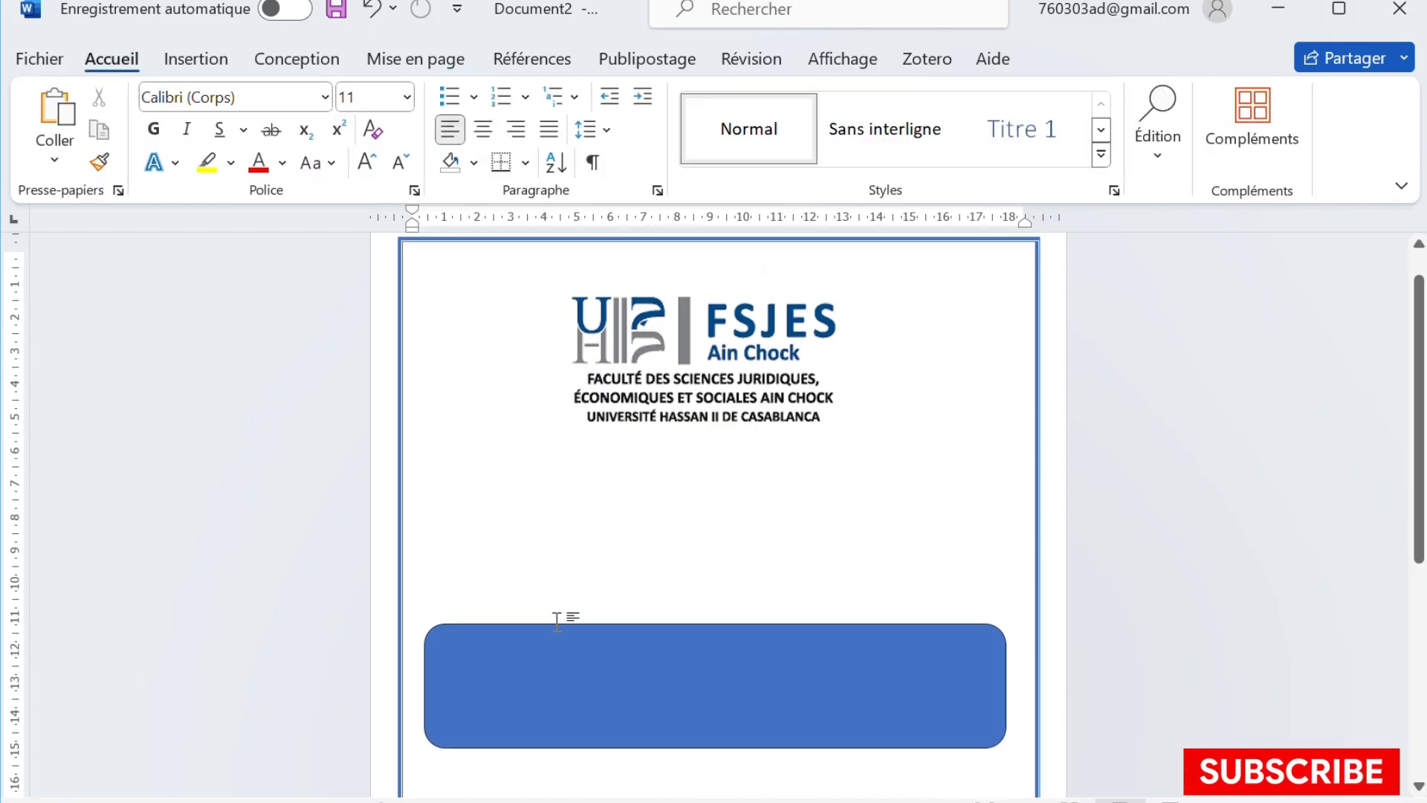
pyautogui.click(561, 667)
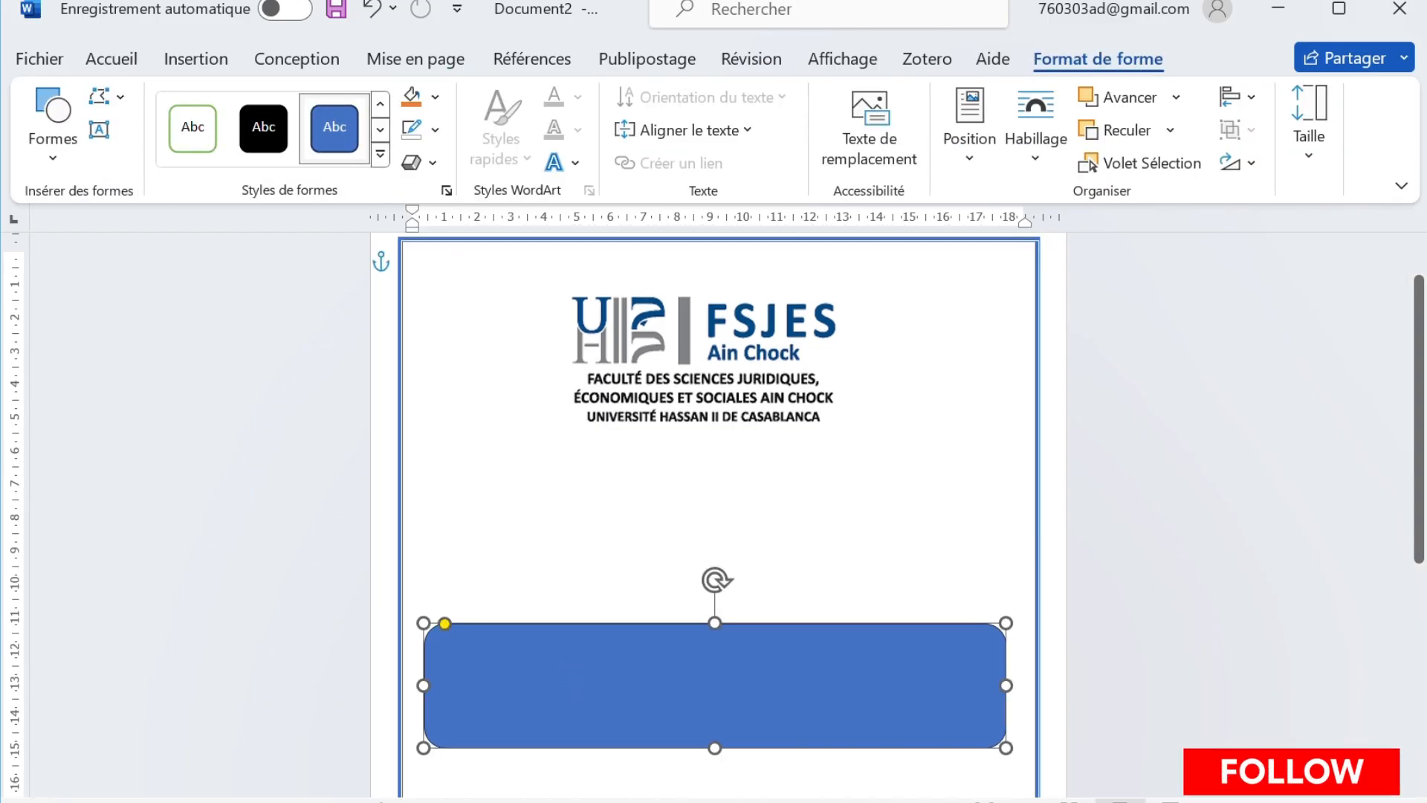
pyautogui.write('urir')
pyautogui.press('BackSpace')
pyautogui.press('BackSpace')
pyautogui.press('BackSpace')
pyautogui.press('BackSpace')
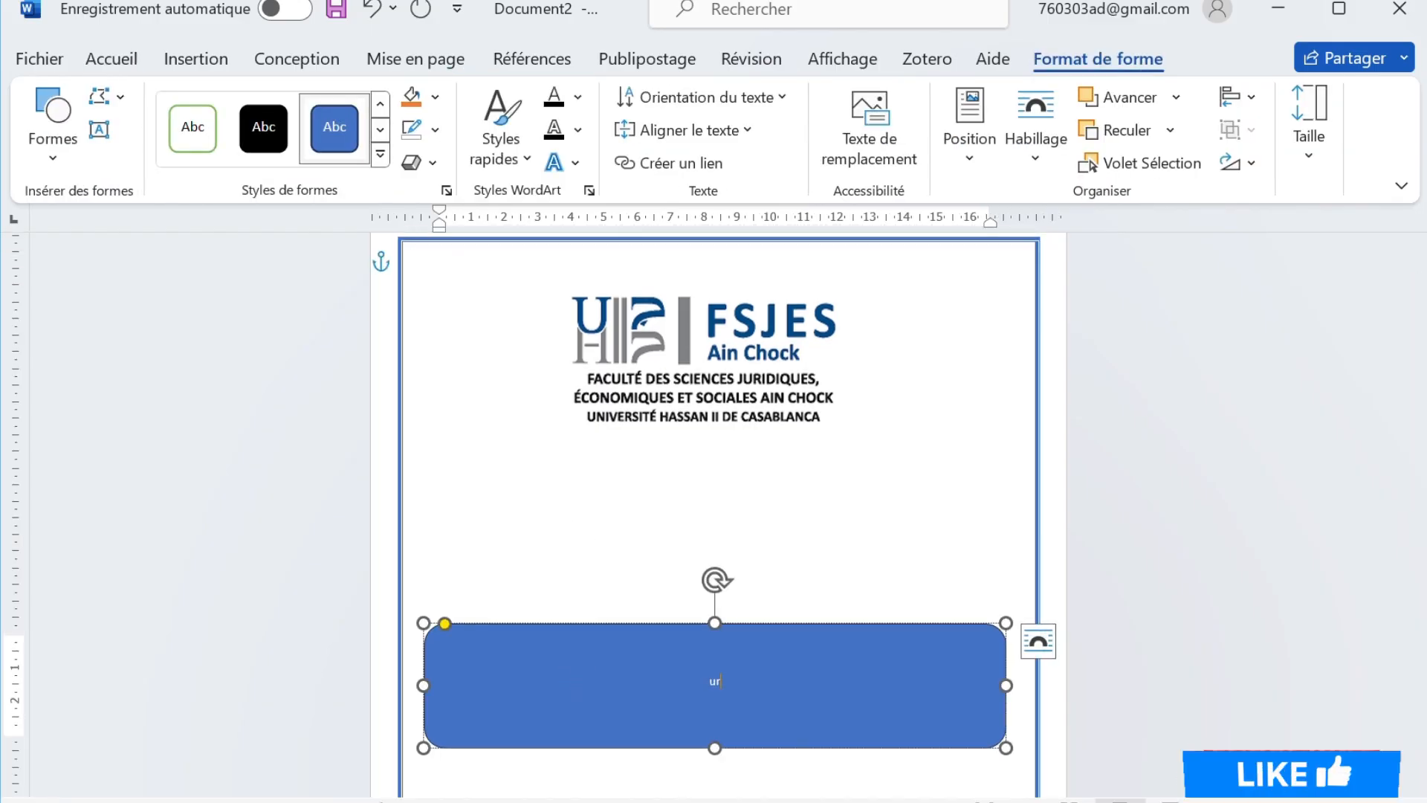